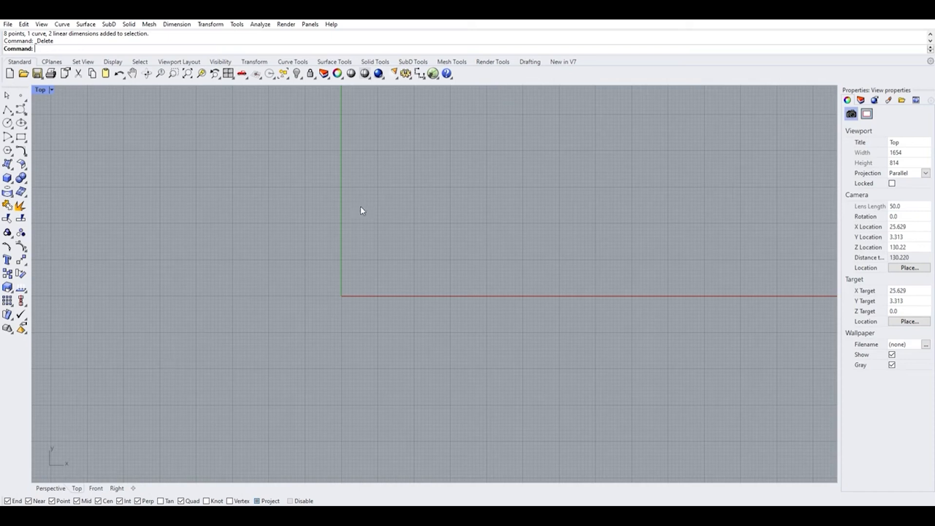
- Start a corner-to-corner rectangle and turn off the Near, Point, Int, Perp and Quad object snaps
scroll(434, 238, "down", 2)
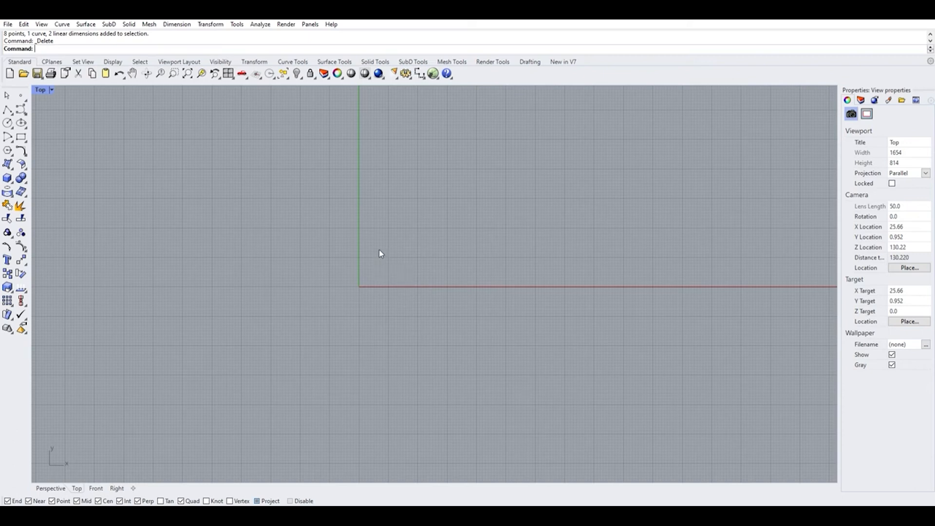
left_click(25, 138)
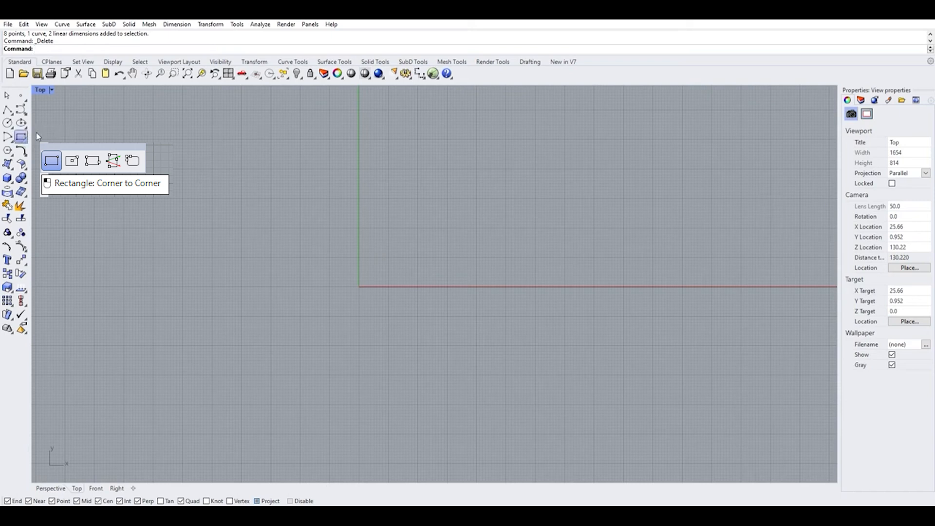
left_click(36, 132)
scroll(337, 218, "down", 2)
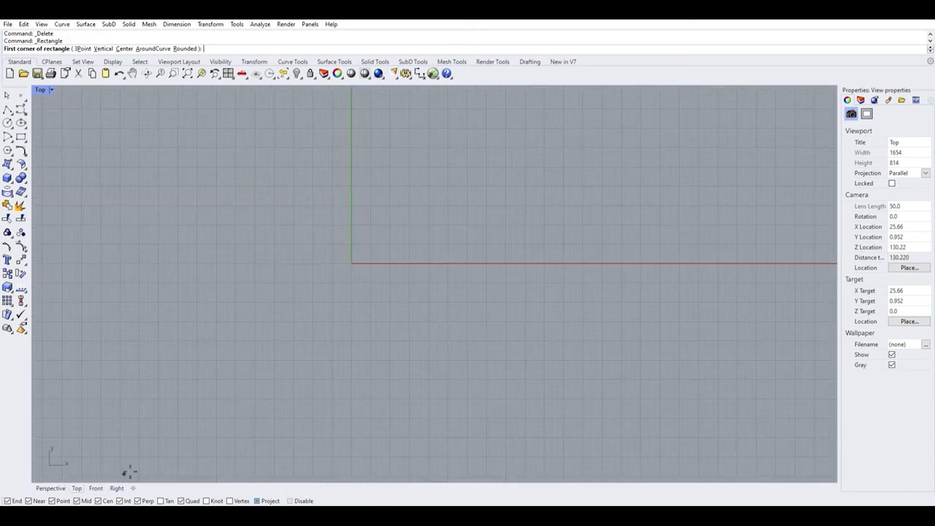
left_click(30, 501)
left_click(51, 500)
left_click(120, 500)
left_click(138, 500)
left_click(181, 500)
- Draw a rectangle 60 wide and 120 high, centred on the Y axis above the X axis in the Top view
scroll(306, 167, "up", 4)
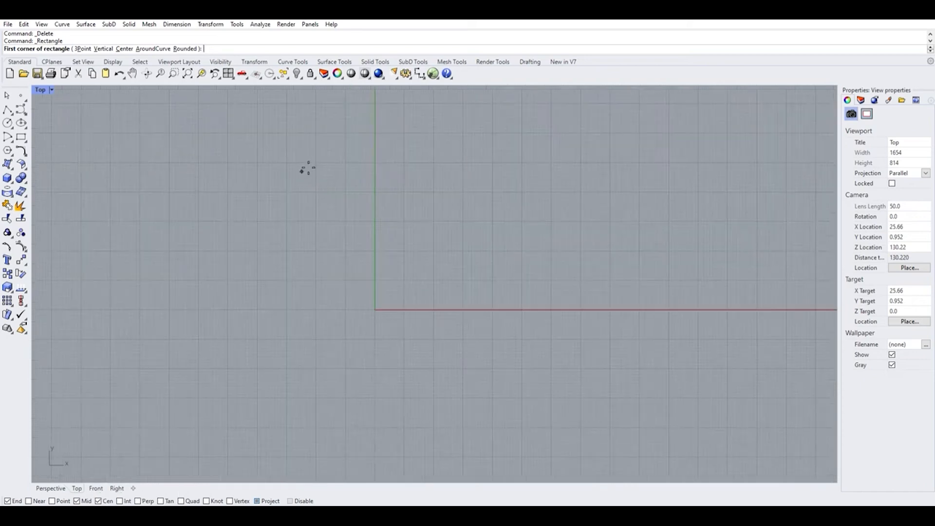
left_click(287, 162)
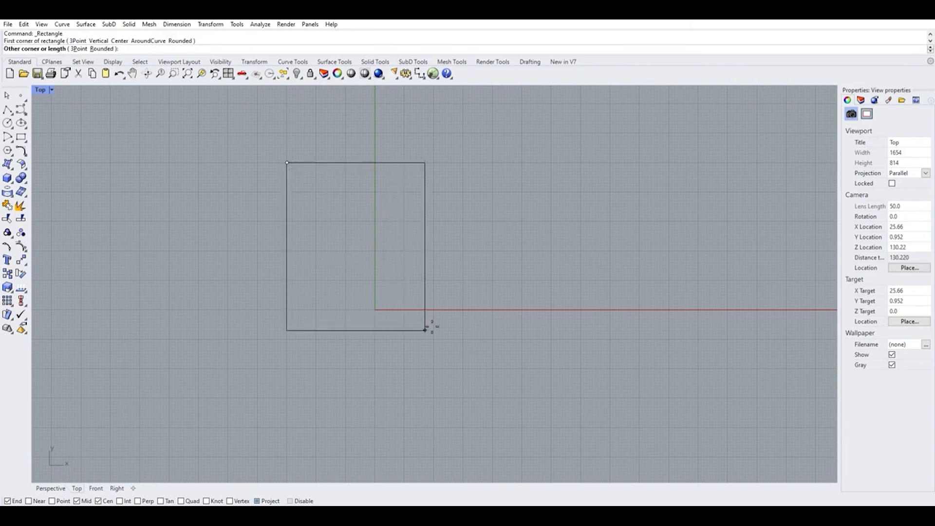
type("60")
key("Return")
type("120")
key("Return")
scroll(398, 332, "down", 14)
scroll(393, 293, "up", 4)
scroll(390, 324, "down", 2)
scroll(390, 194, "up", 3)
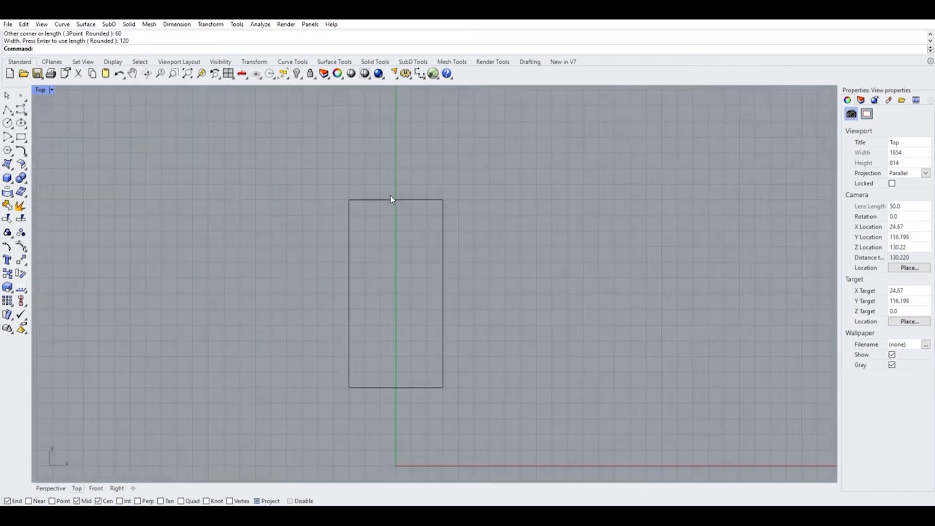
- Draw a circle with a diameter of 30 centred on the midpoint of the rectangle's top edge
left_click(10, 123)
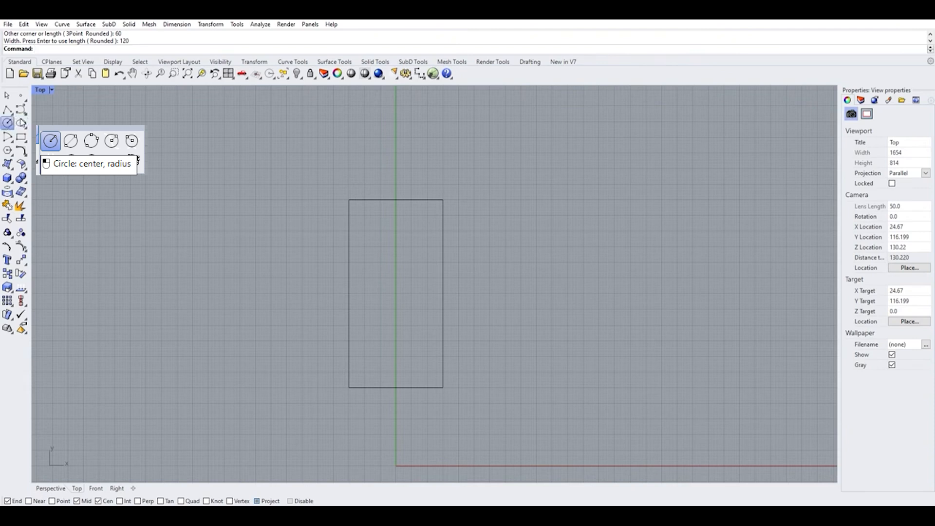
left_click(50, 141)
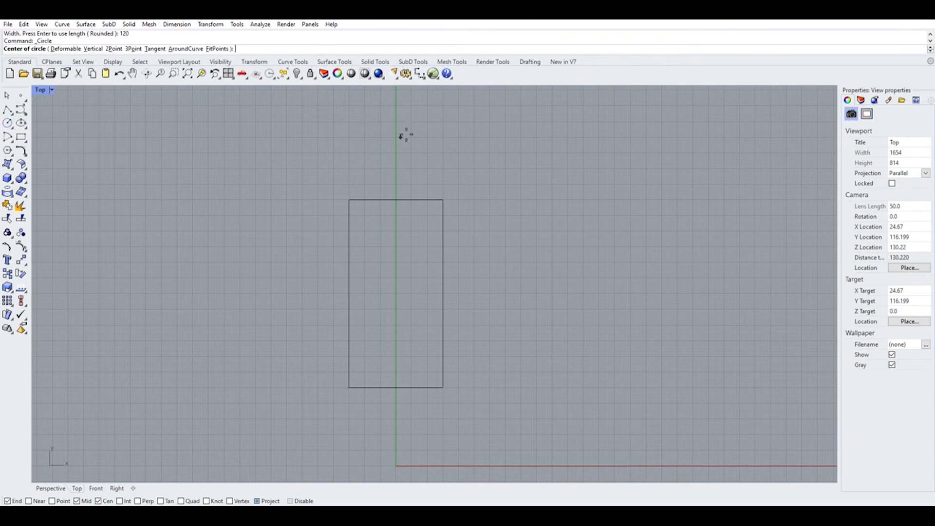
scroll(407, 169, "up", 2)
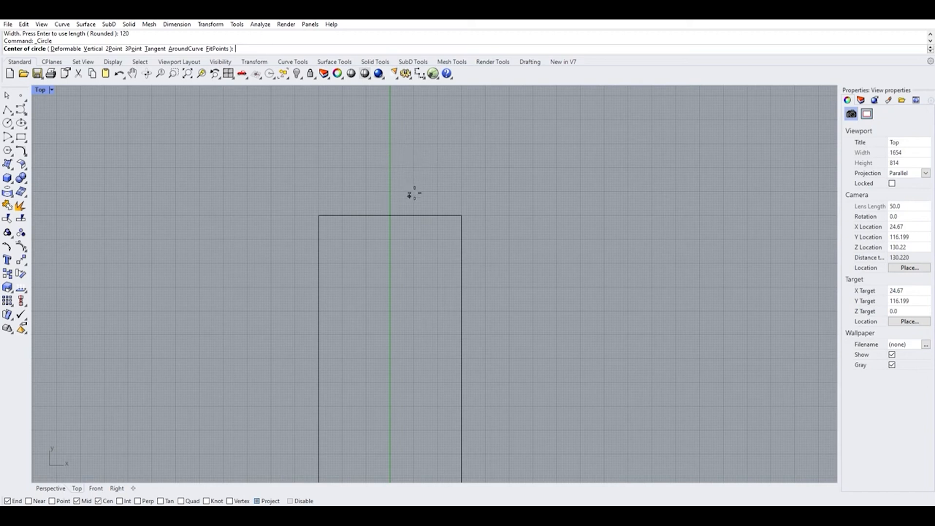
left_click(392, 213)
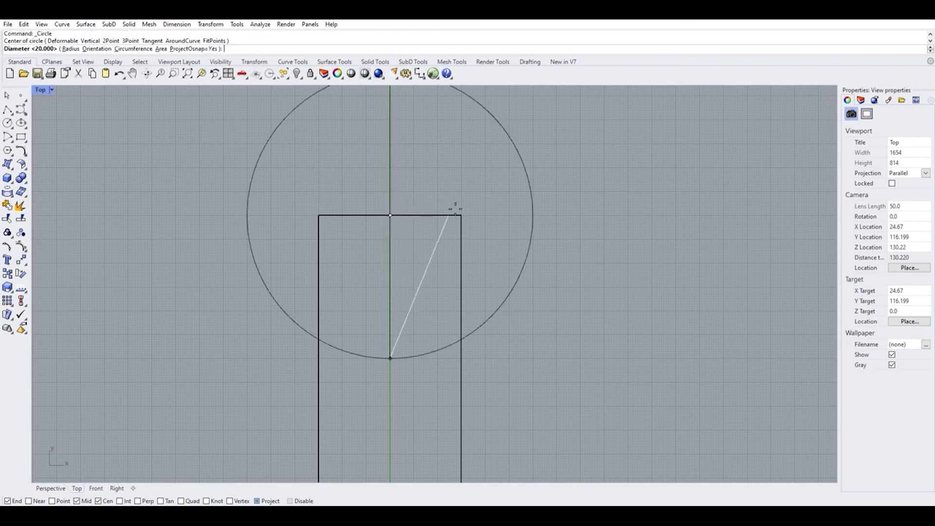
scroll(446, 205, "up", 3)
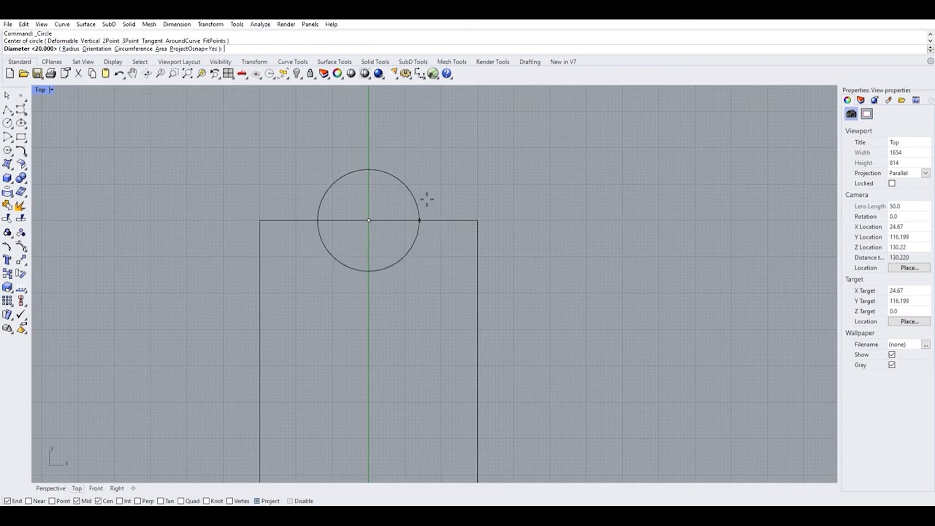
type("30")
scroll(355, 161, "down", 4)
key("Return")
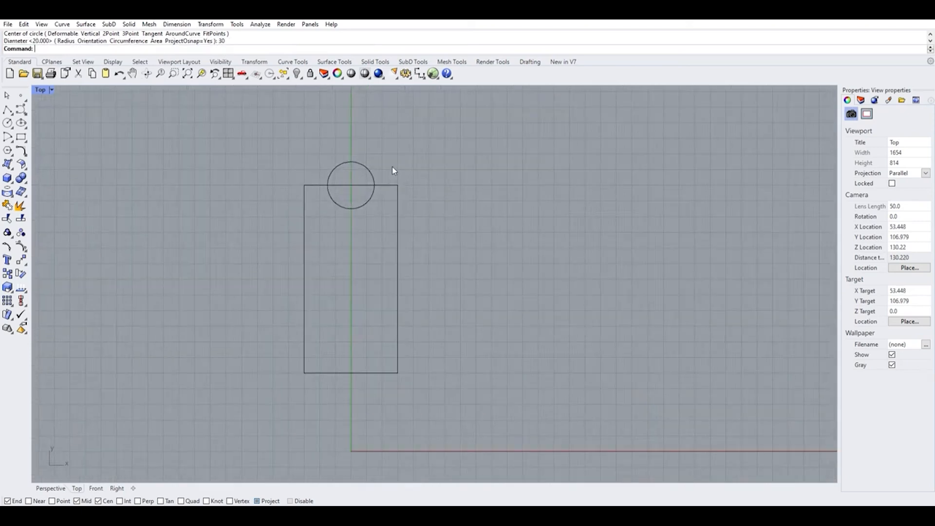
- Draw a second circle with a diameter of 30 centred on the midpoint of the rectangle's bottom edge
right_click(311, 359)
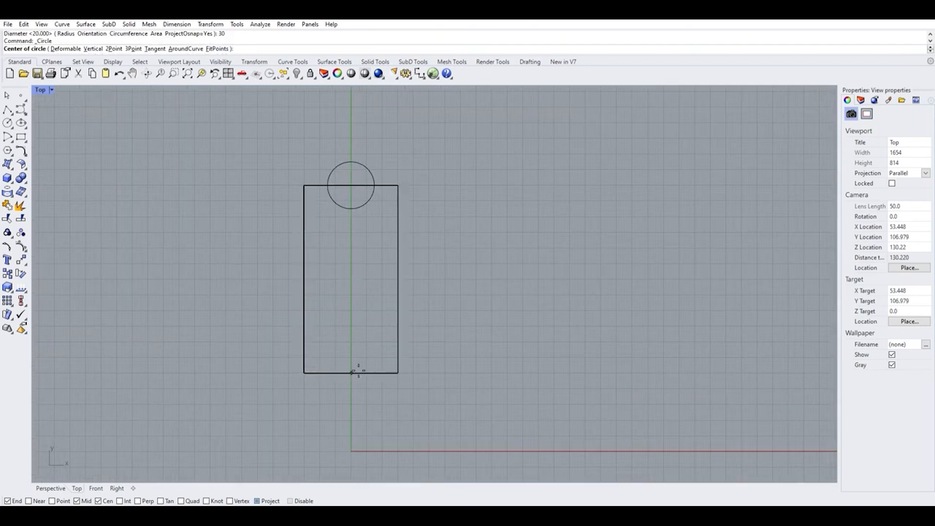
left_click(352, 373)
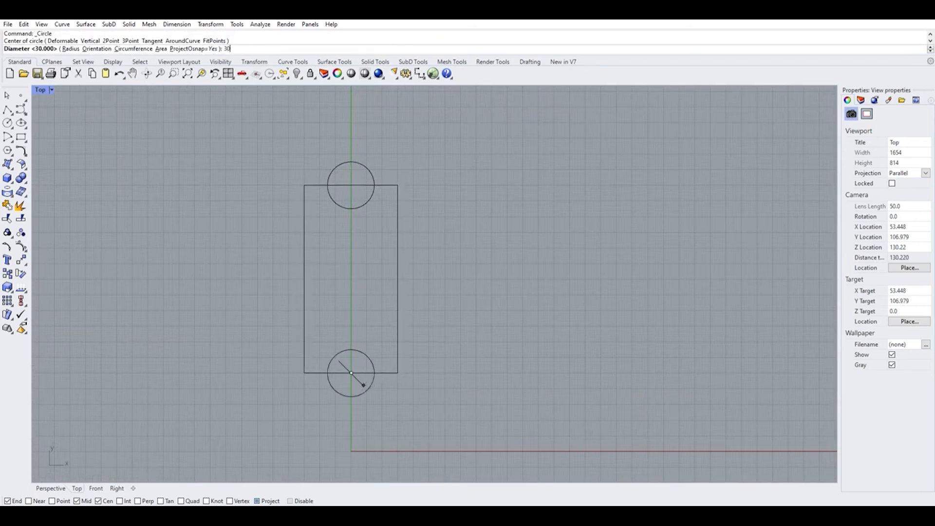
type("30")
key("Return")
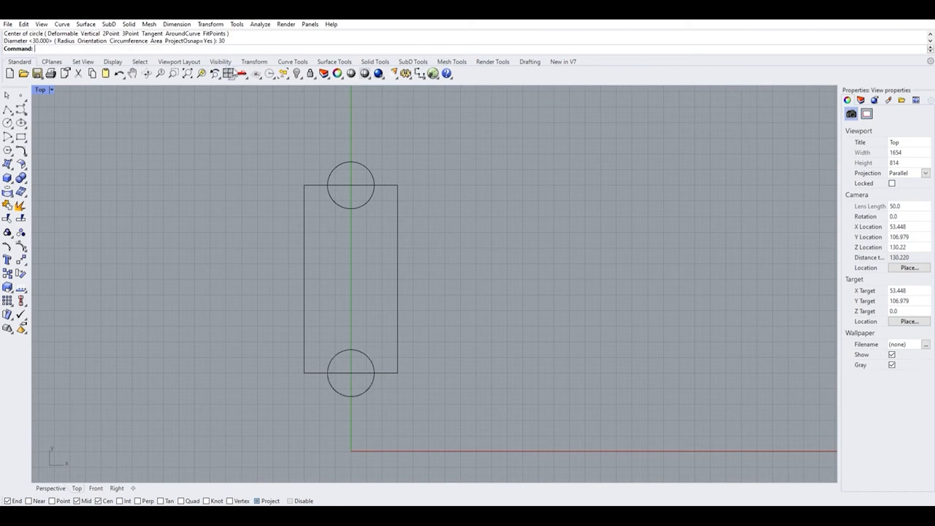
- Inspect the rectangle and circles in perspective within the four-viewport layout and return to the maximized Top view
left_click(229, 74)
scroll(653, 159, "up", 12)
right_click_drag(653, 160, 624, 156)
scroll(624, 156, "up", 8)
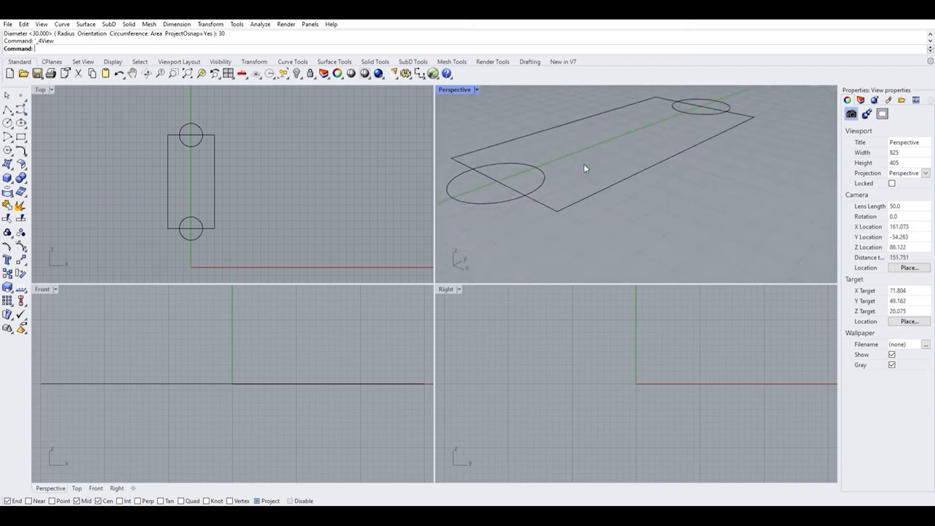
double_click(41, 87)
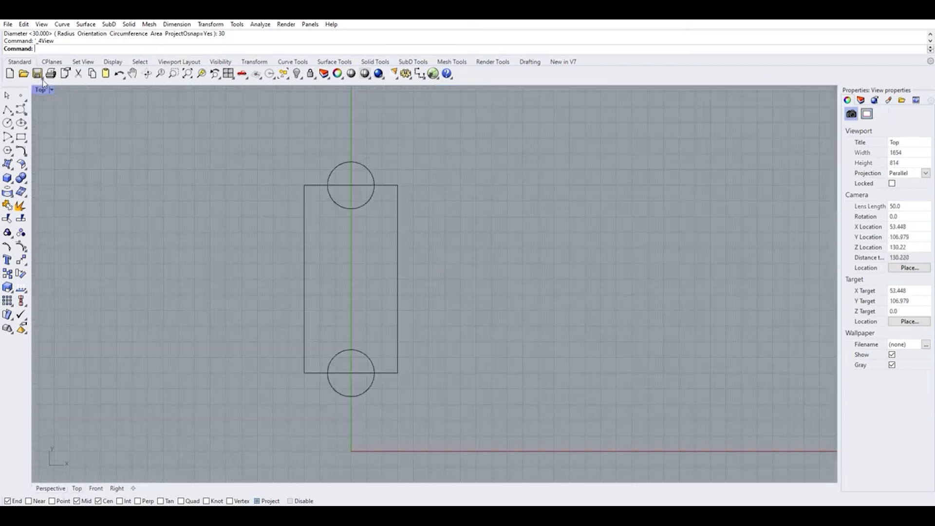
- Check the rectangle and the two circles as separate curves by selecting them individually, and clear the selection
left_click(347, 163)
left_click(390, 186)
left_click(368, 355)
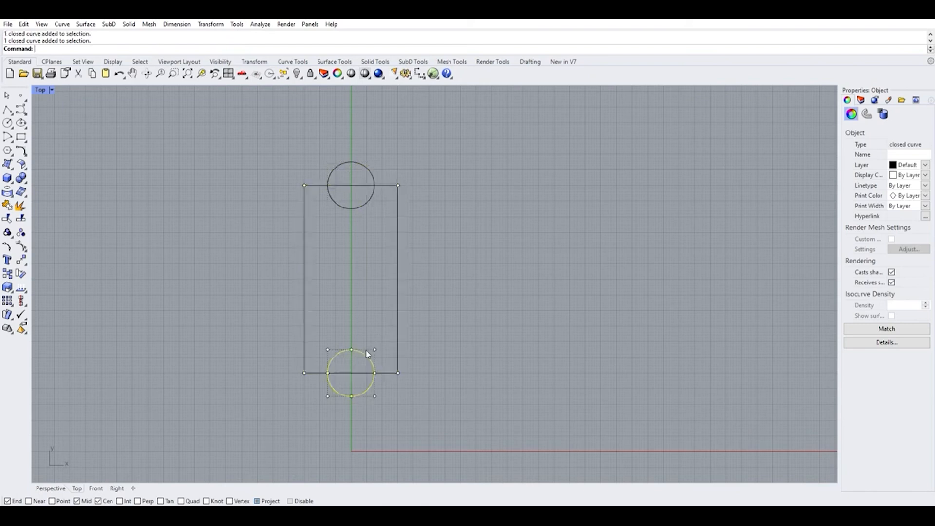
left_click(492, 298)
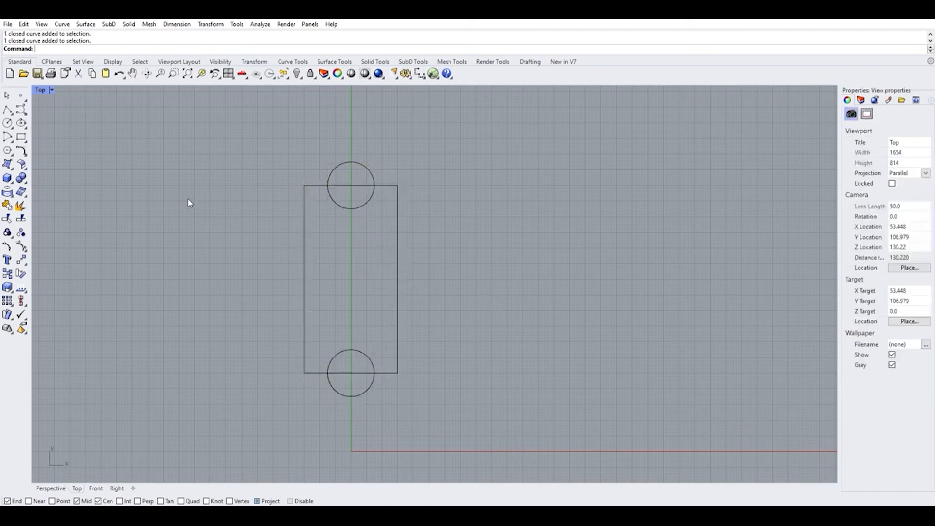
scroll(327, 171, "up", 4)
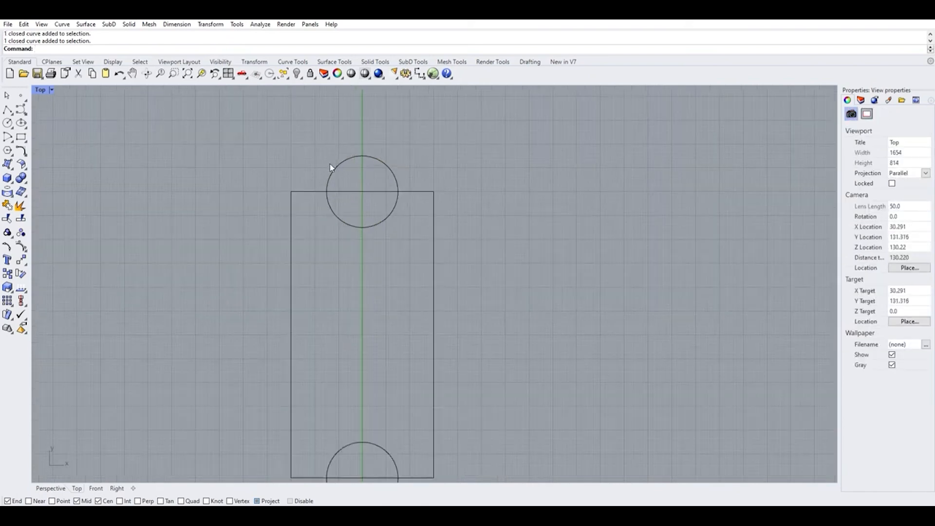
left_click(334, 166)
left_click(348, 185)
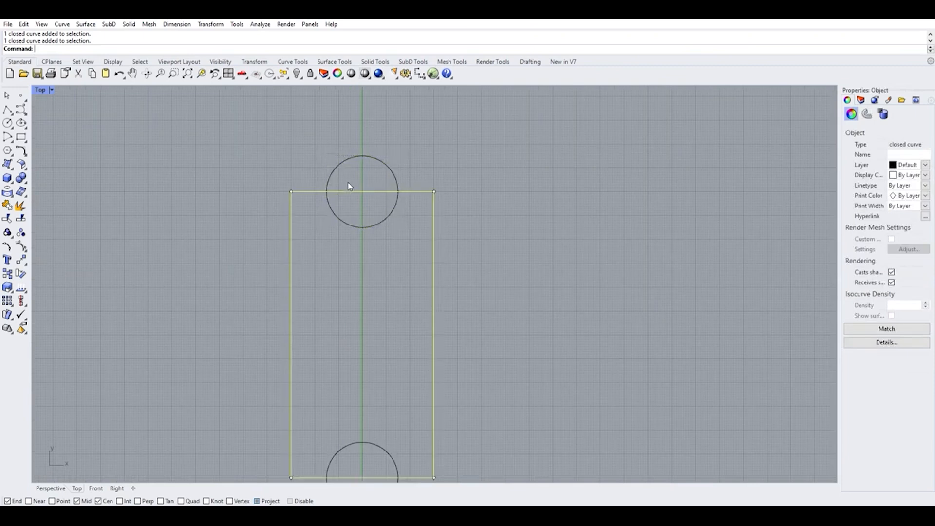
key("Escape")
left_click(421, 189)
left_click(362, 221)
left_click(335, 276)
scroll(336, 188, "down", 6)
scroll(328, 233, "up", 2)
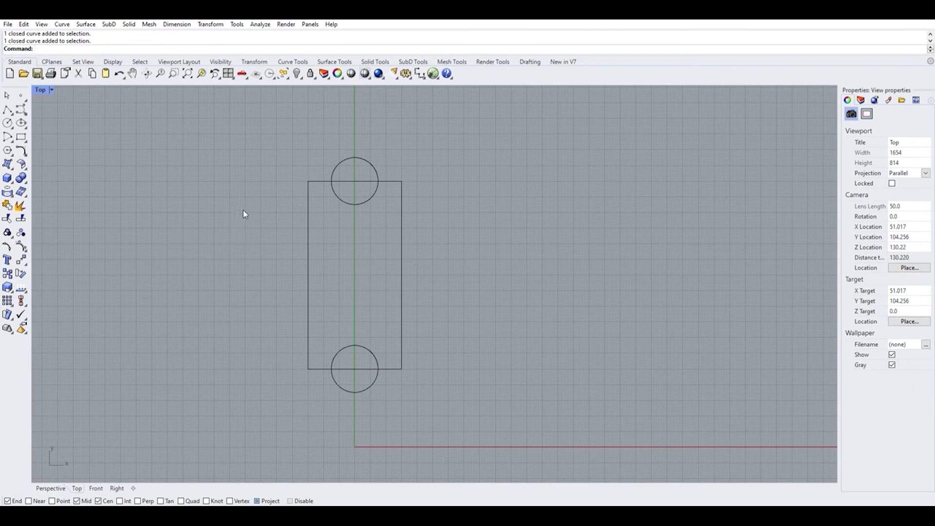
- Trim away the rectangle's top and bottom edge segments inside the circles, using both circles as cutting objects
left_click(8, 219)
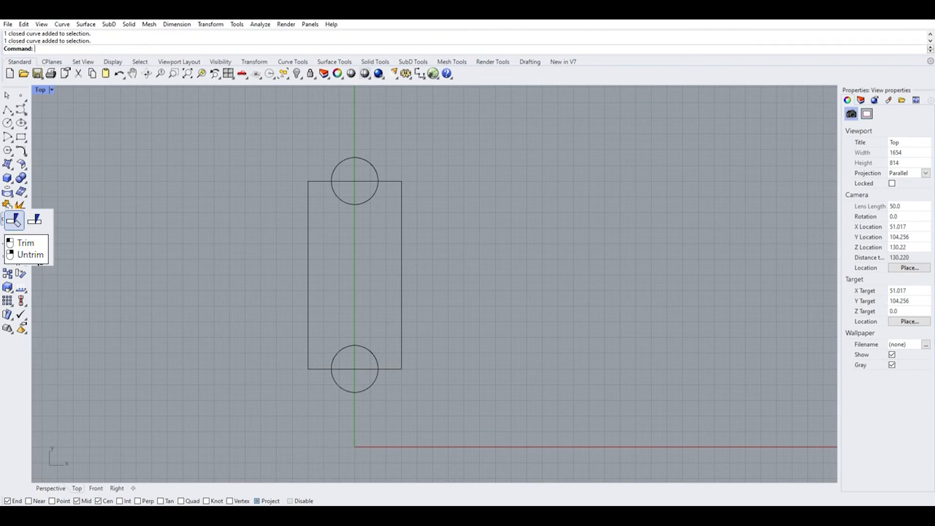
left_click(14, 220)
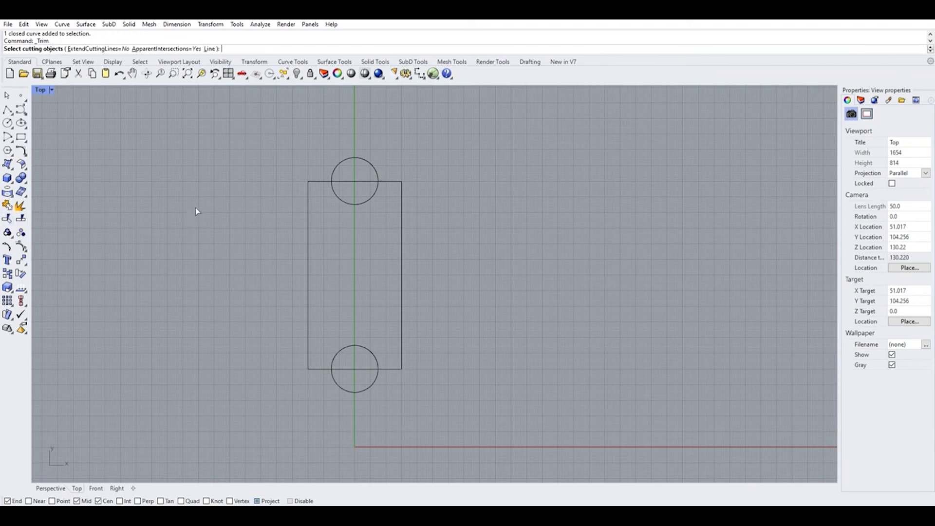
left_click(359, 149)
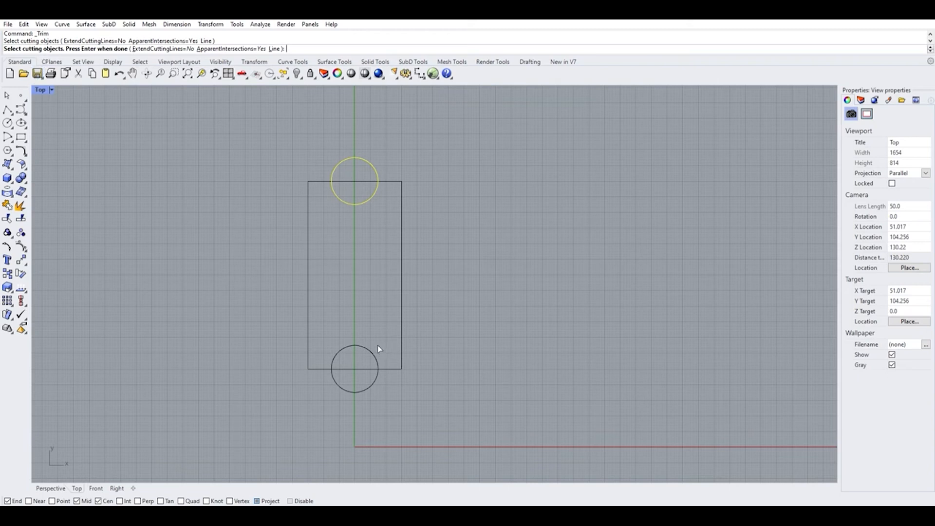
left_click(360, 346)
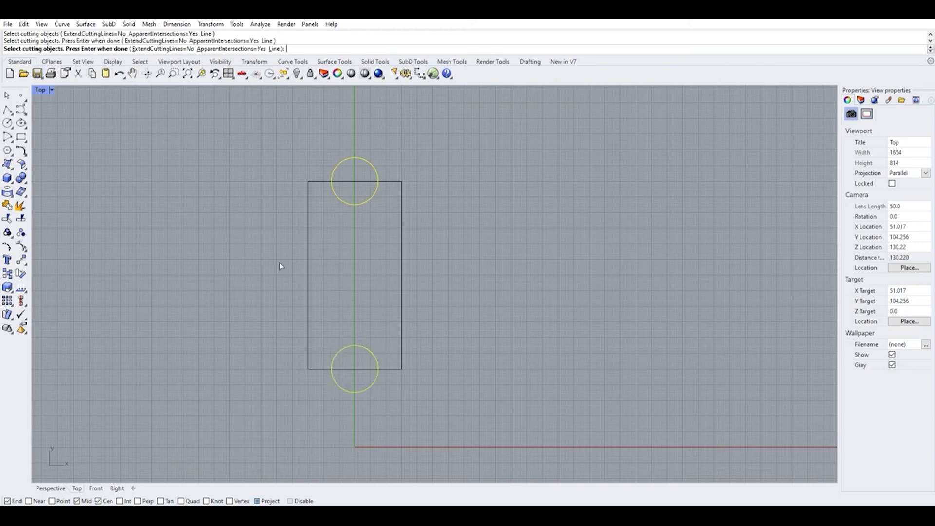
key("Return")
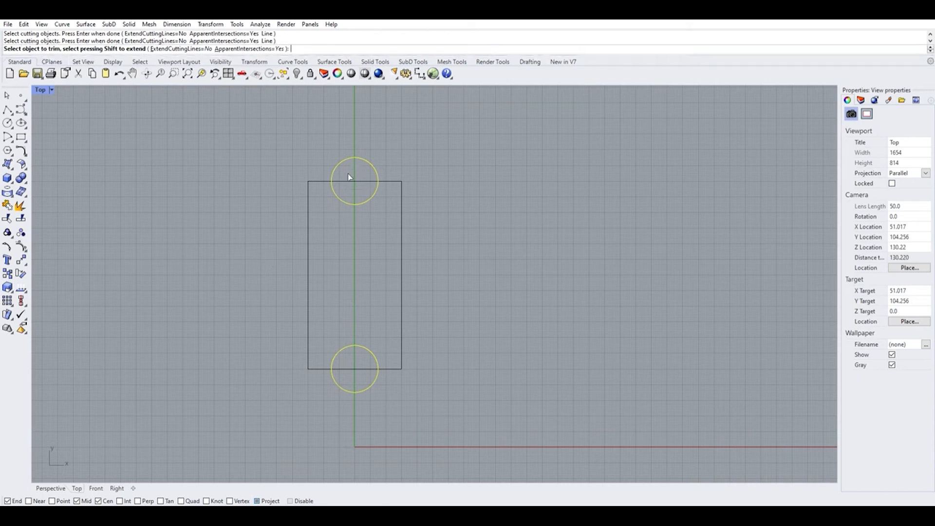
left_click(360, 173)
scroll(353, 163, "up", 5)
scroll(343, 151, "down", 3)
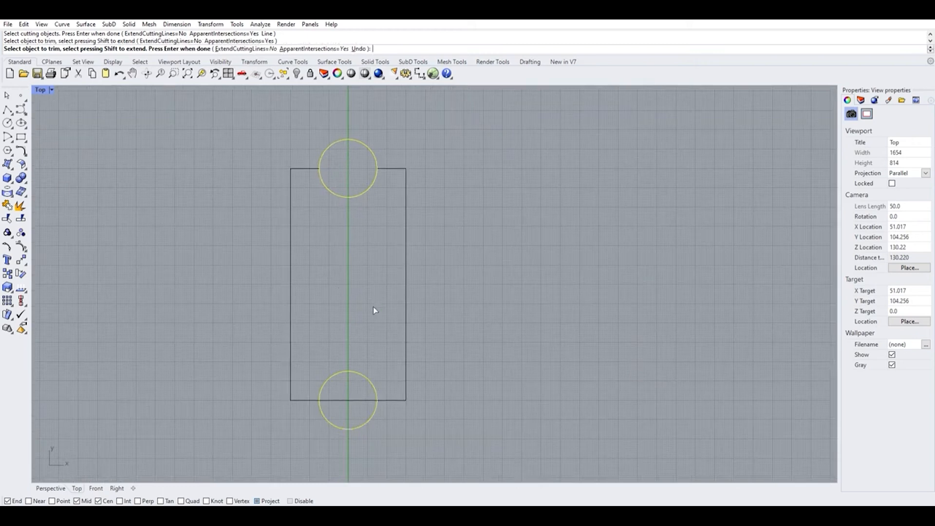
scroll(340, 399, "up", 3)
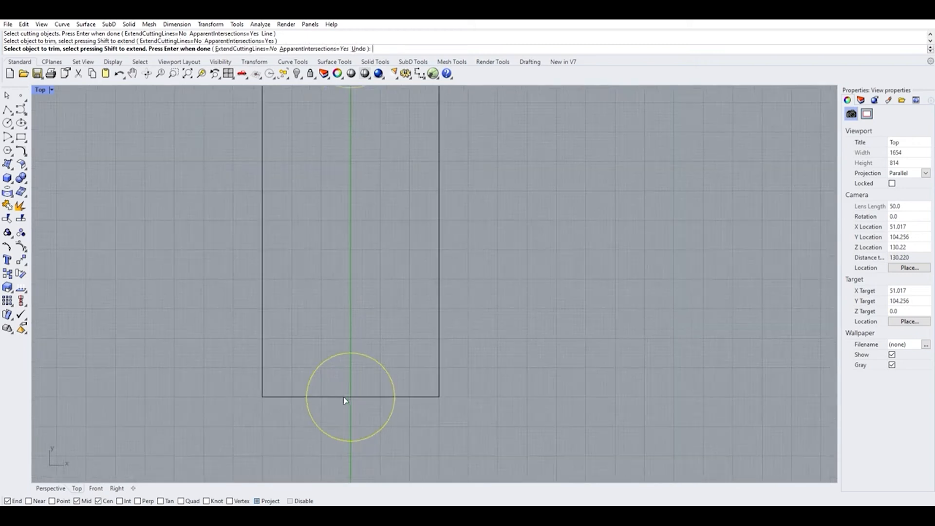
left_click(351, 396)
scroll(350, 402, "down", 4)
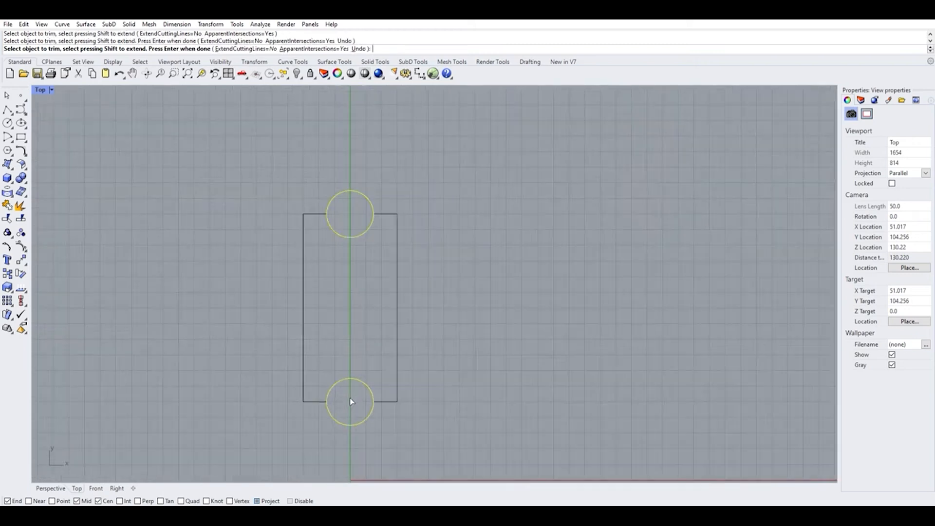
key("Return")
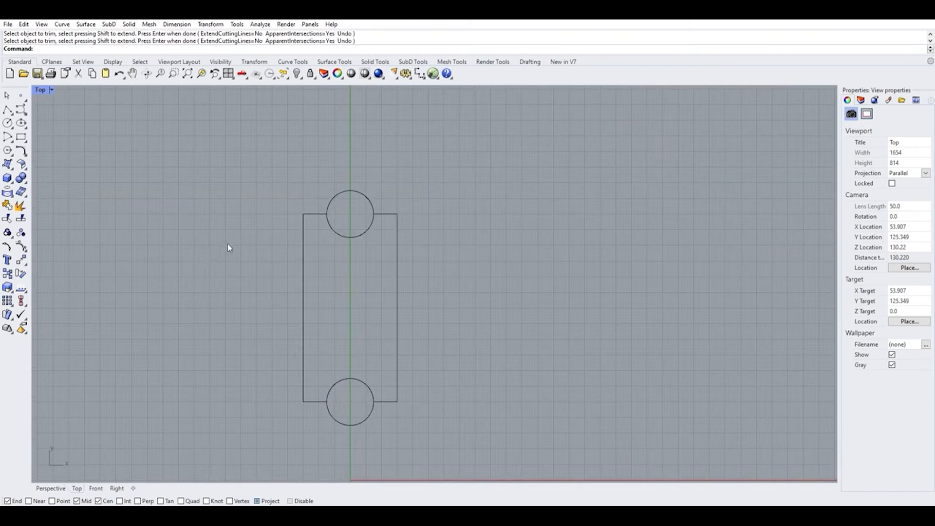
- Check the trimmed outline by selecting the rectangle's left and right halves individually, and clear the selection
scroll(351, 241, "up", 3)
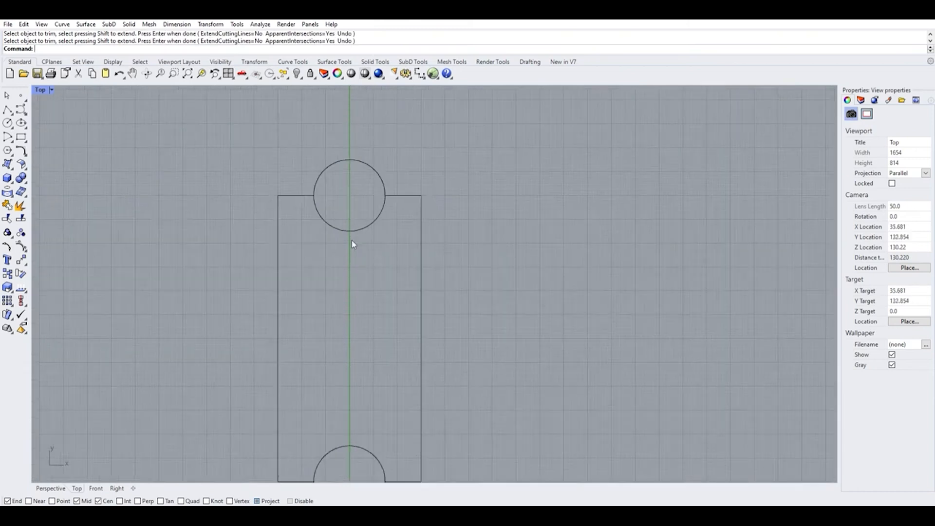
left_click(359, 220)
left_click(397, 194)
scroll(394, 161, "down", 2)
left_click(300, 253)
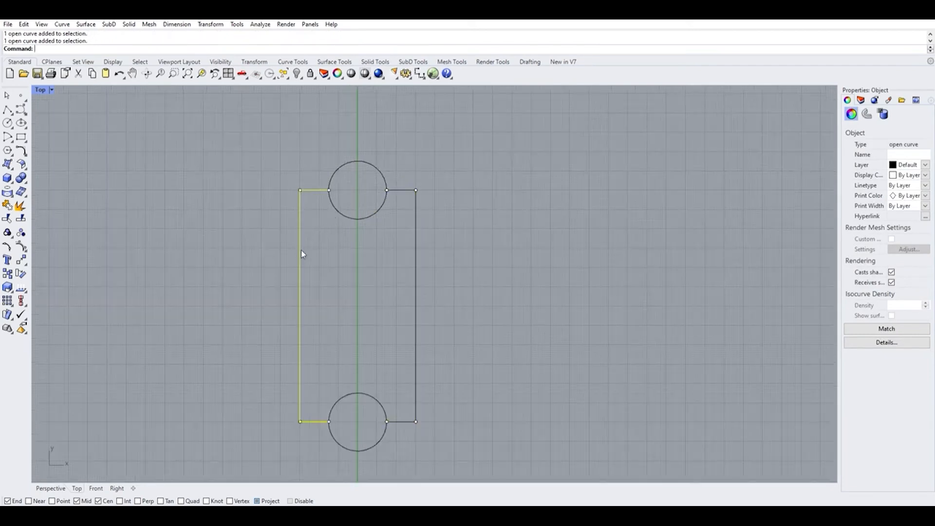
left_click(416, 262)
left_click(299, 290)
key("Escape")
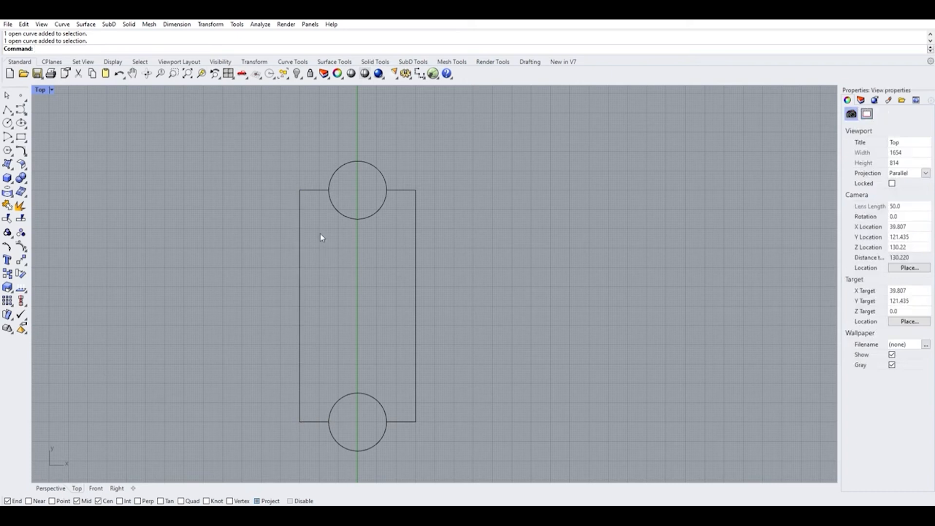
scroll(320, 235, "down", 4)
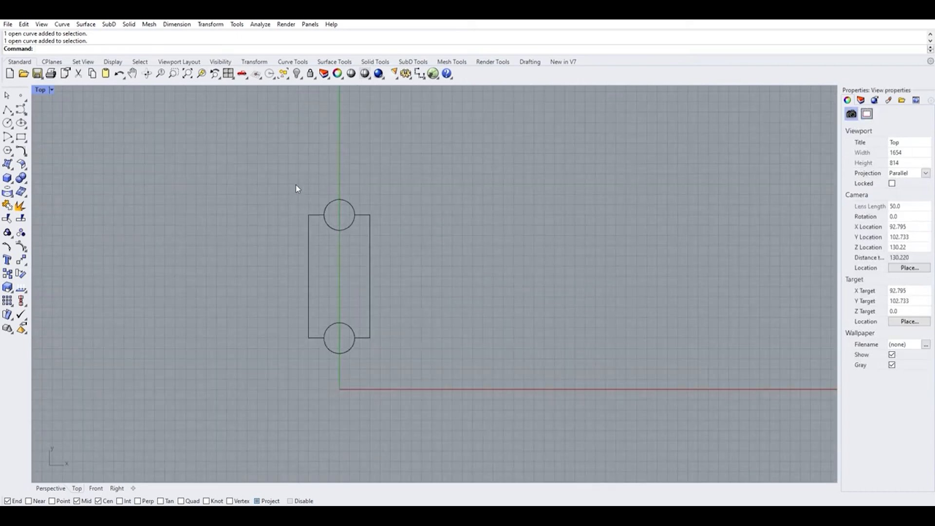
- Trim away the lower arcs of both circles, using all four curves as cutting objects, and clear the selection
mouse_move(230, 141)
left_mouse_down()
mouse_move(270, 165)
mouse_move(484, 392)
left_mouse_up()
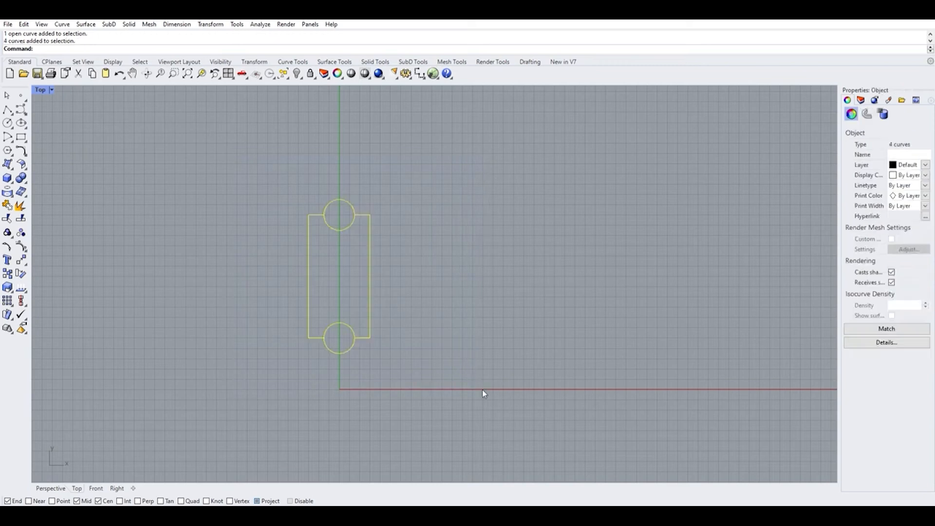
left_click(20, 205)
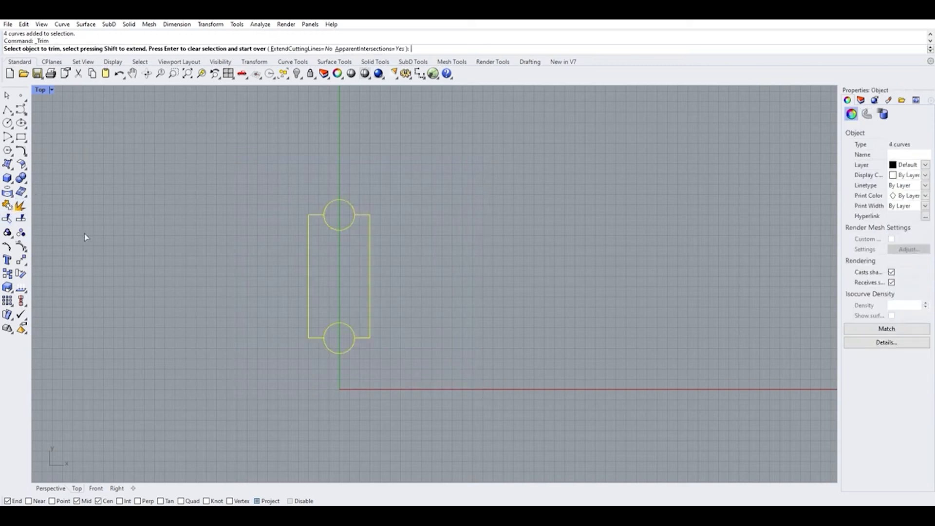
left_click(345, 224)
left_click(342, 350)
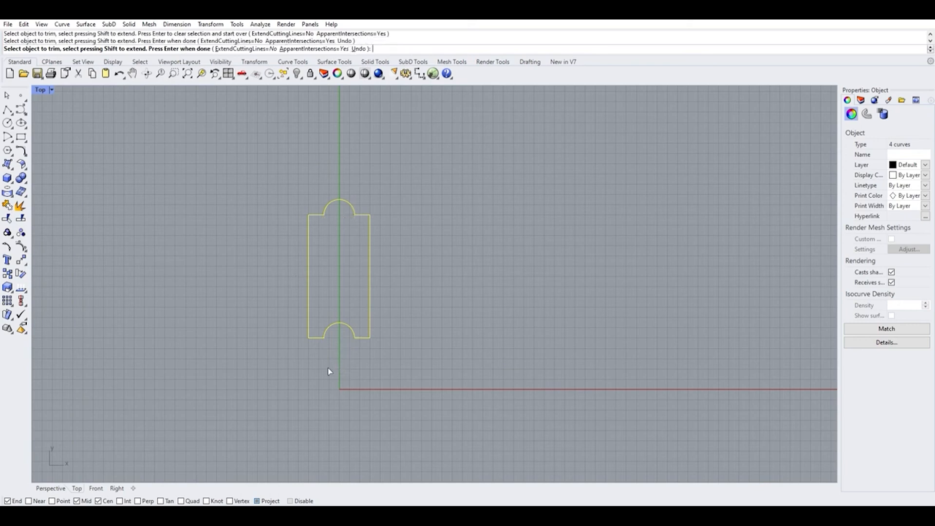
key("Return")
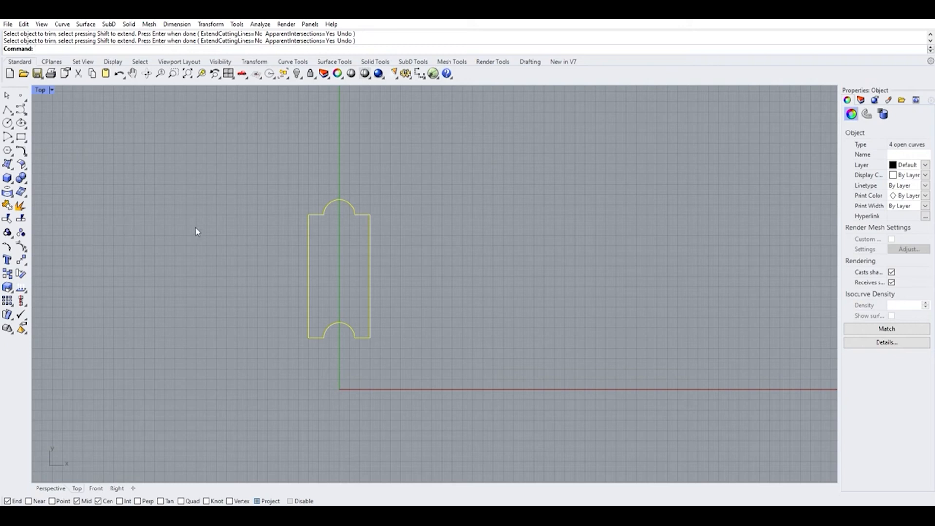
left_click(232, 212)
- Check the trimmed outline by selecting the two arcs and the rectangle's two halves individually, and clear the selection
scroll(364, 207, "up", 2)
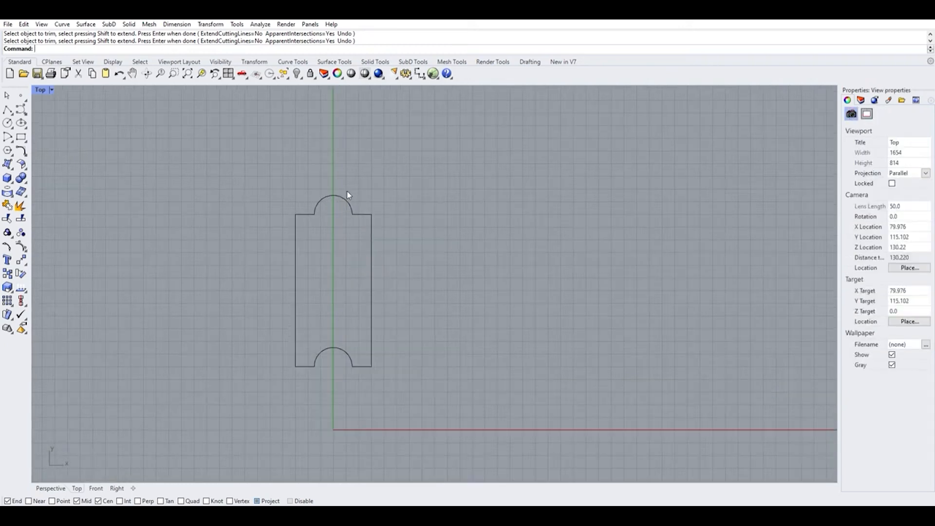
left_click(347, 197)
left_click(364, 213)
left_click(342, 348)
left_click(296, 306)
left_click(327, 196)
left_click(365, 213)
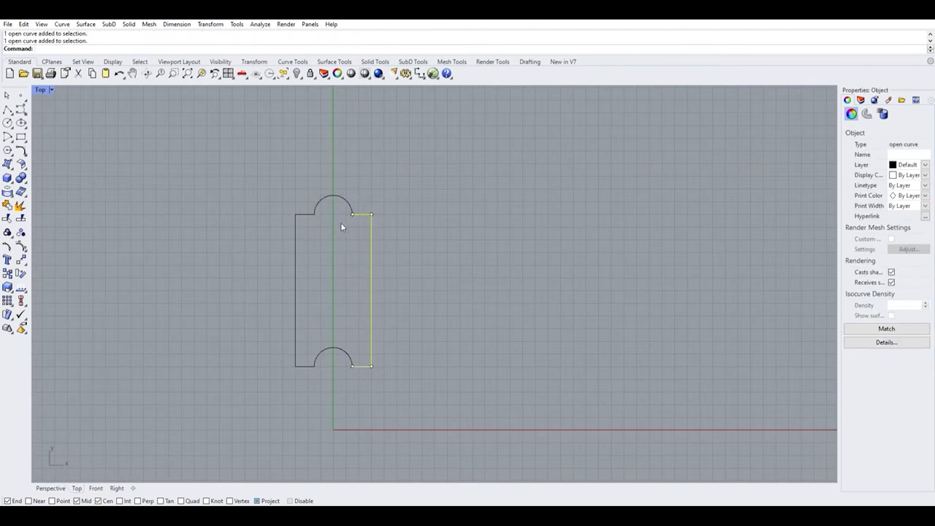
left_click(461, 197)
scroll(361, 191, "up", 5)
scroll(407, 161, "down", 8)
scroll(348, 193, "up", 5)
scroll(305, 182, "down", 5)
scroll(303, 200, "up", 2)
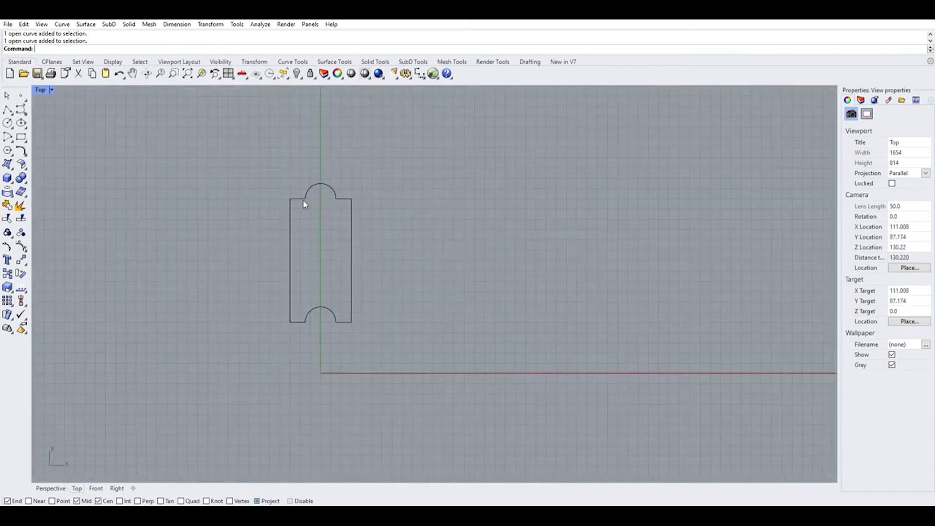
scroll(290, 202, "up", 2)
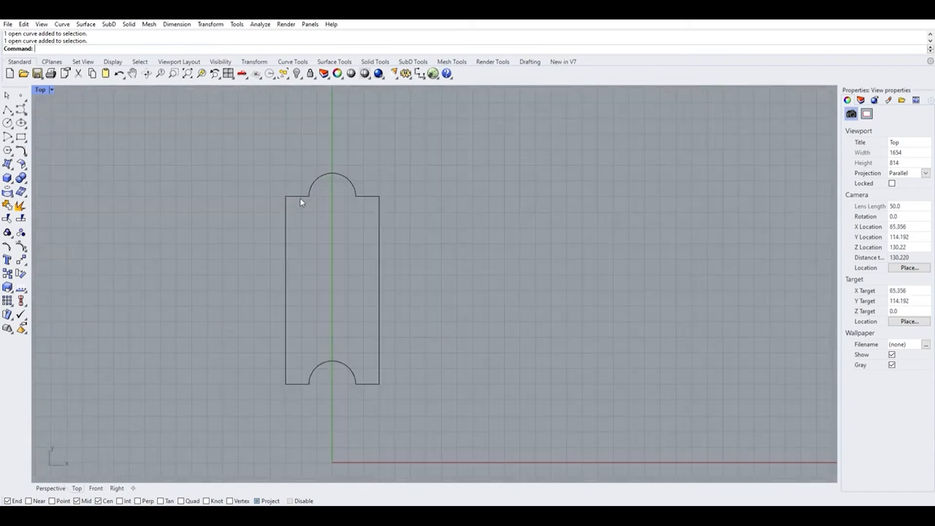
left_click(307, 186)
left_click(208, 178)
- Try joining the two arcs and the rectangle's two halves into one closed curve, and undo the join
left_click(24, 209)
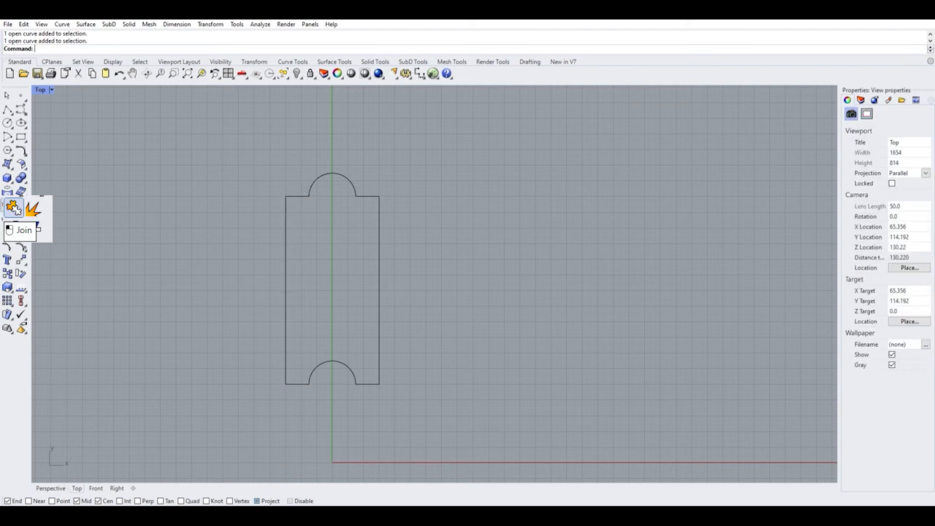
left_click(15, 210)
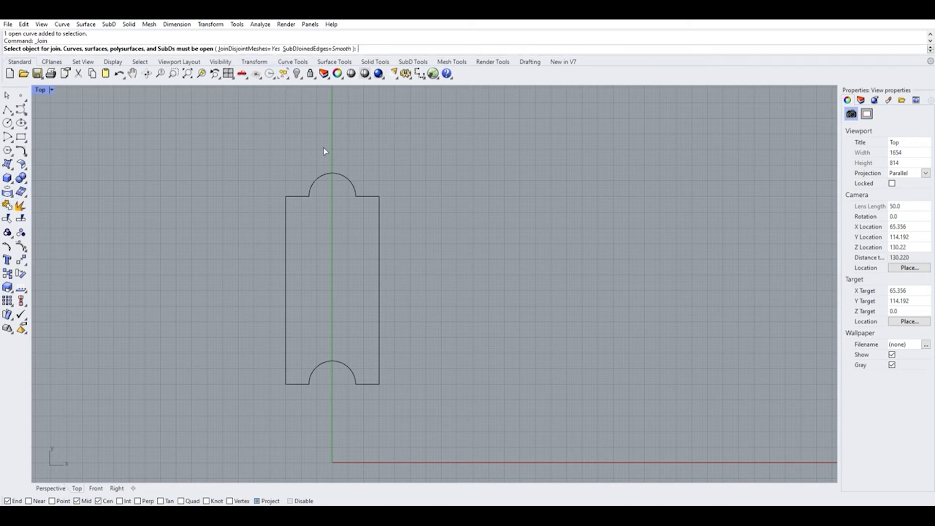
left_click(327, 173)
left_click(294, 191)
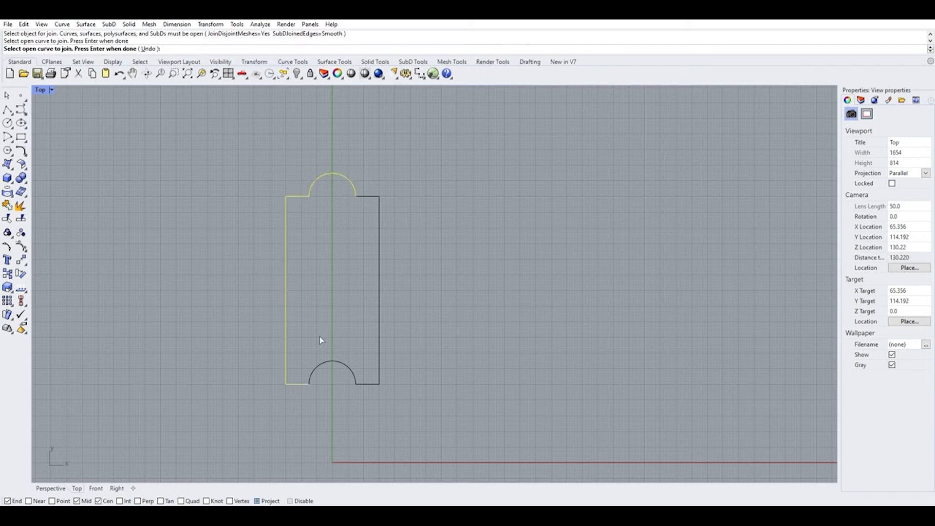
left_click(347, 364)
left_click(379, 356)
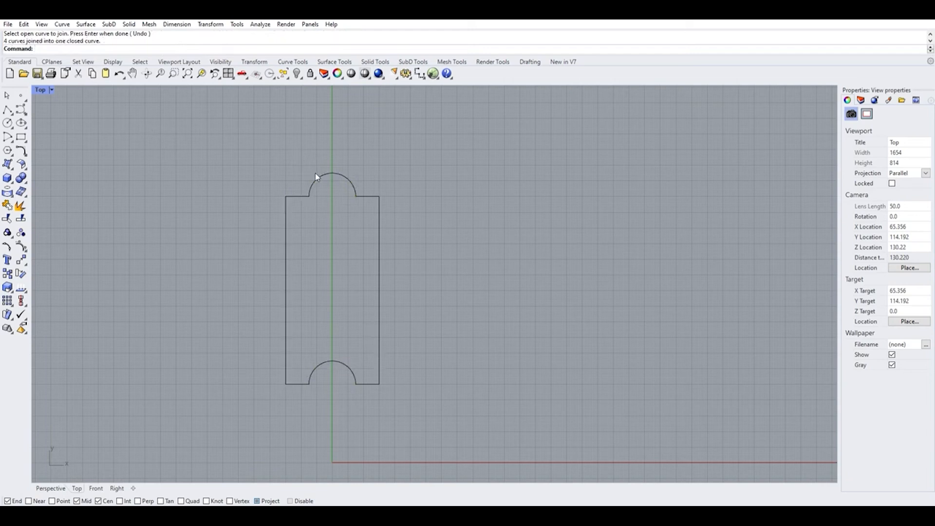
key("ctrl+z")
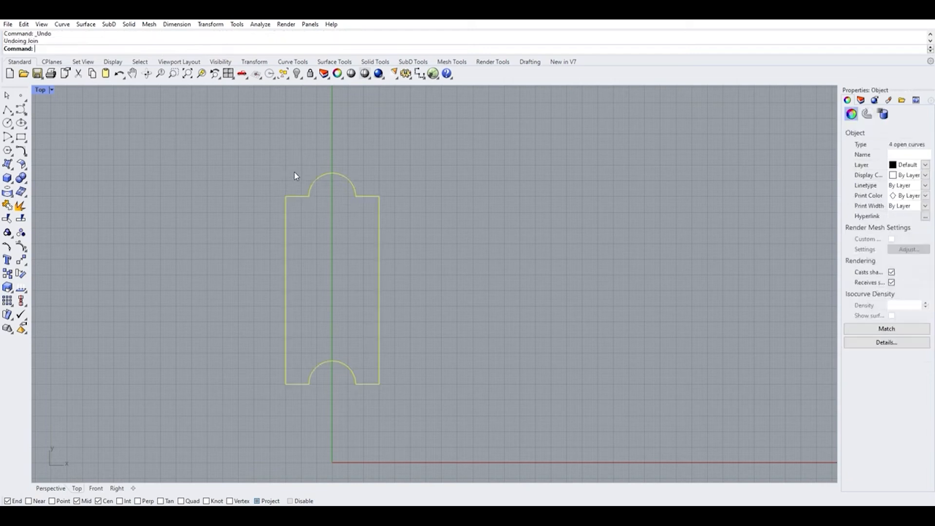
key("Escape")
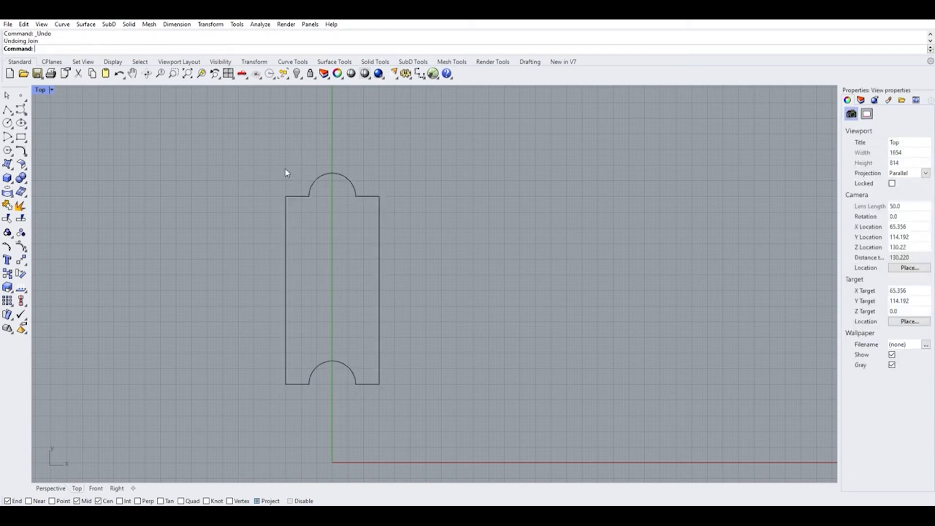
- Join the upper arc, the rectangle's left and right halves and the lower arc into one closed curve
left_click(7, 205)
left_click(325, 175)
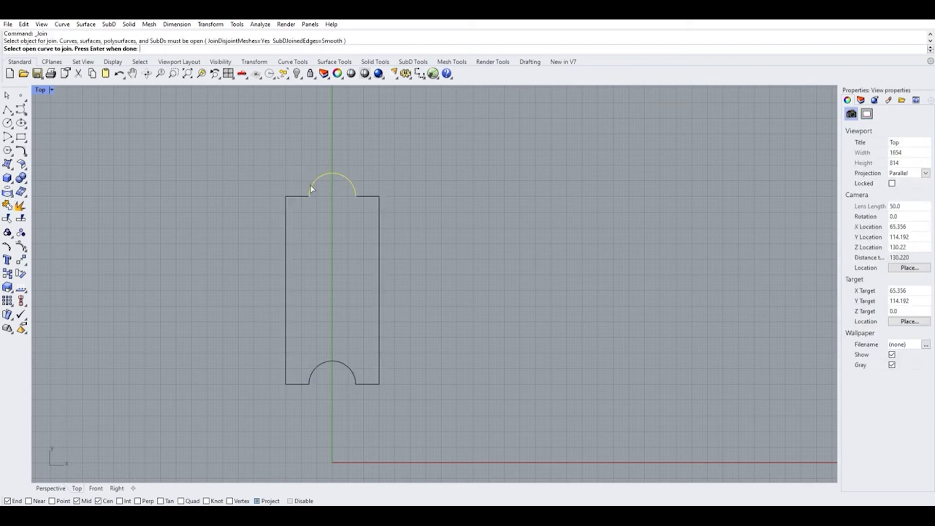
left_click(296, 194)
left_click(379, 197)
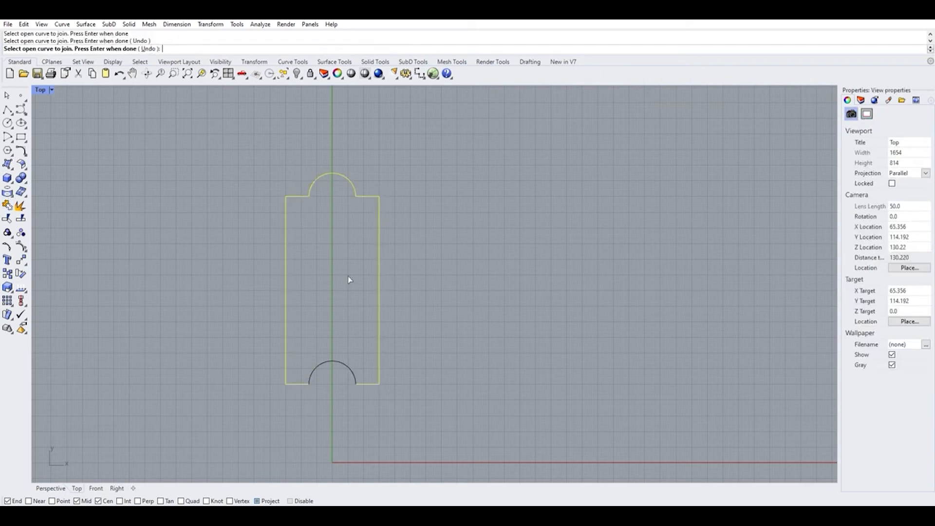
left_click(338, 355)
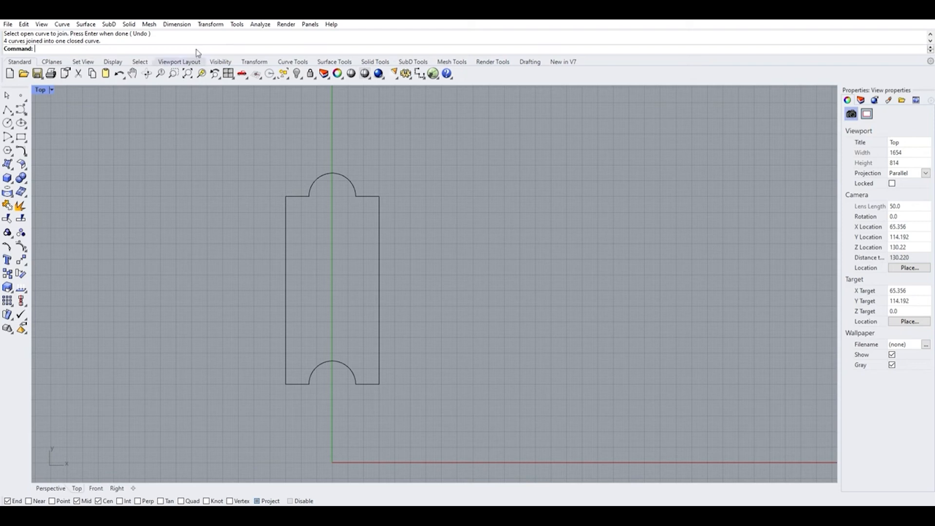
- Select the joined outline and examine its object details to check that it is one closed curve
left_click(321, 175)
left_click(294, 116)
left_click(317, 176)
left_click(910, 344)
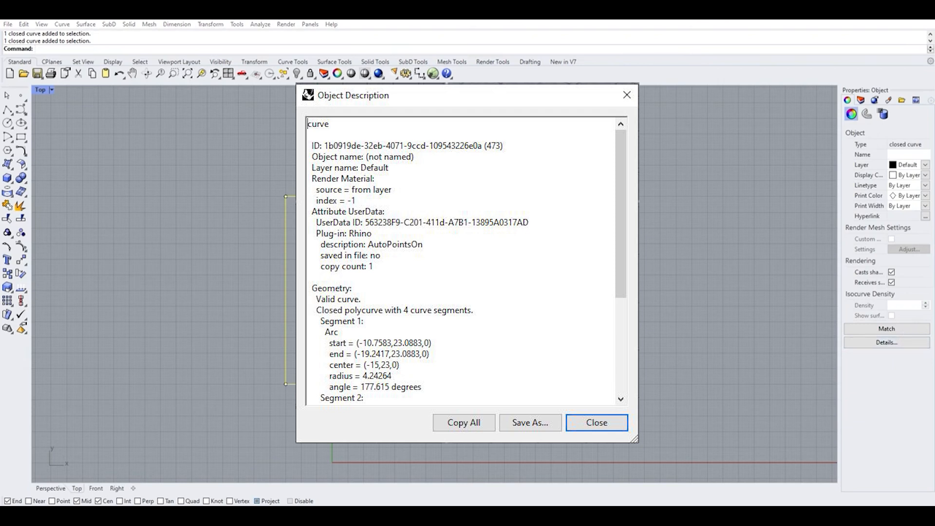
key("Escape")
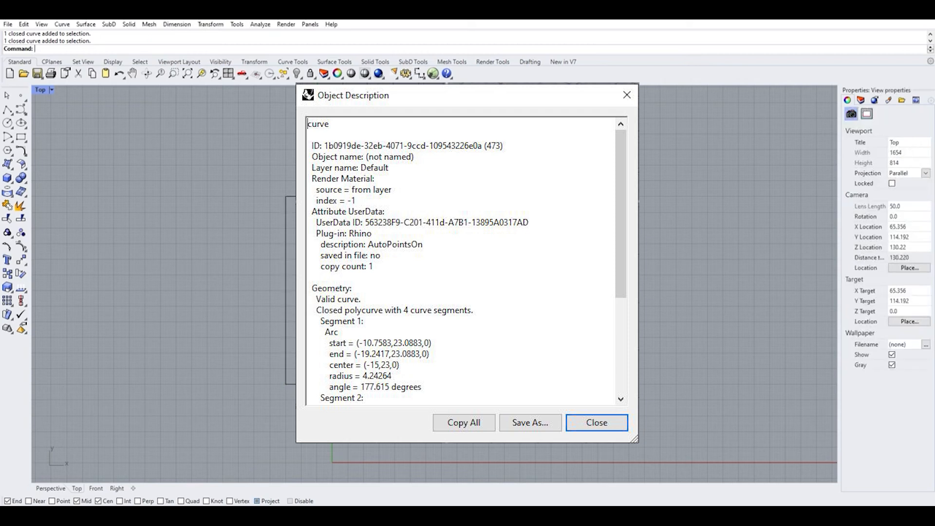
key("Escape")
- Explode the closed outline into its separate line and arc segments
left_click(303, 195)
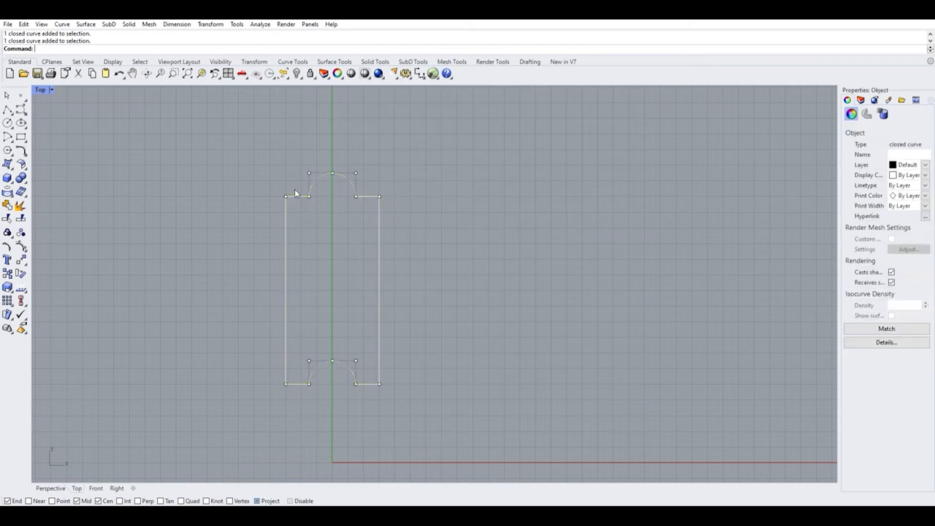
key("Escape")
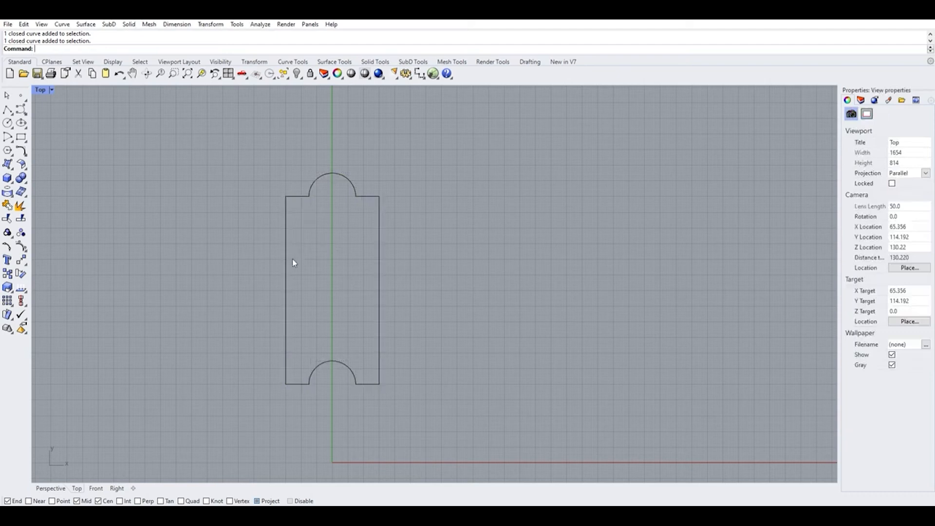
left_click(286, 275)
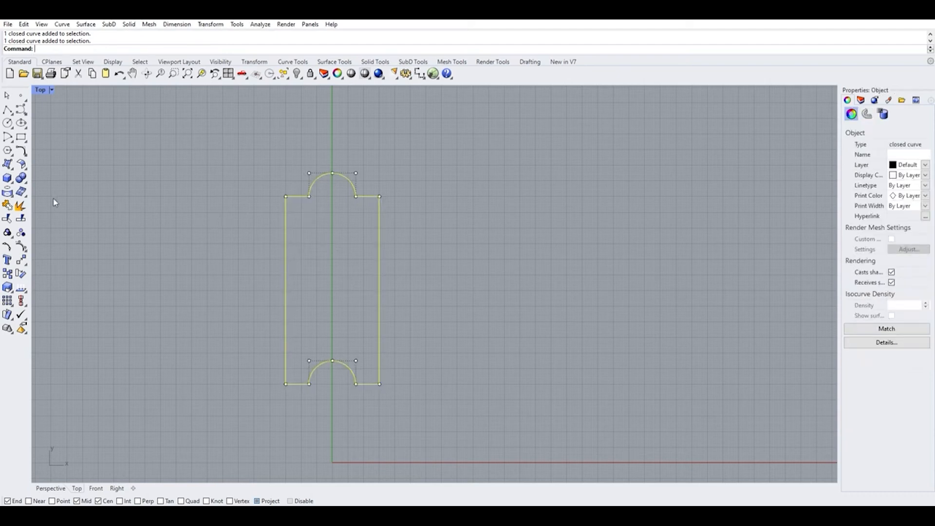
left_click(21, 204)
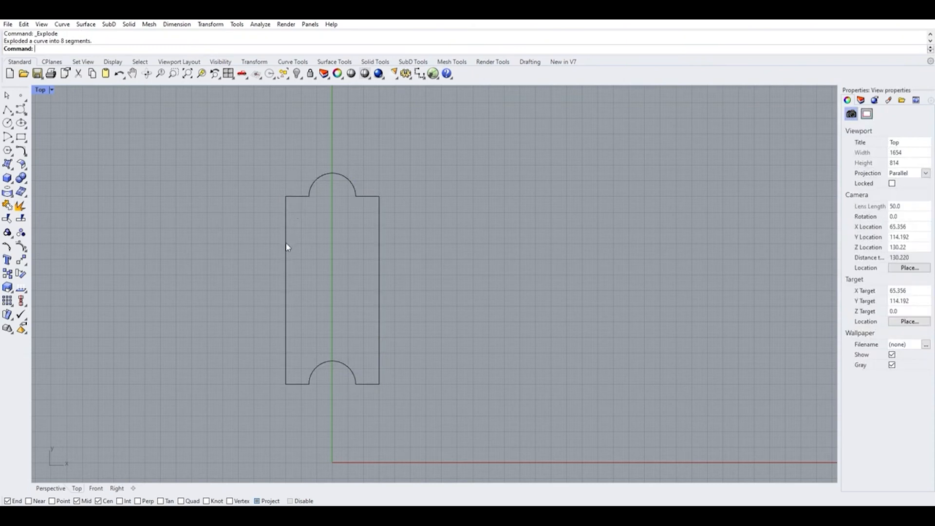
- Check the exploded outline by selecting its line and arc segments individually, and clear the selection
left_click(286, 246)
left_click(299, 195)
scroll(297, 196, "up", 12)
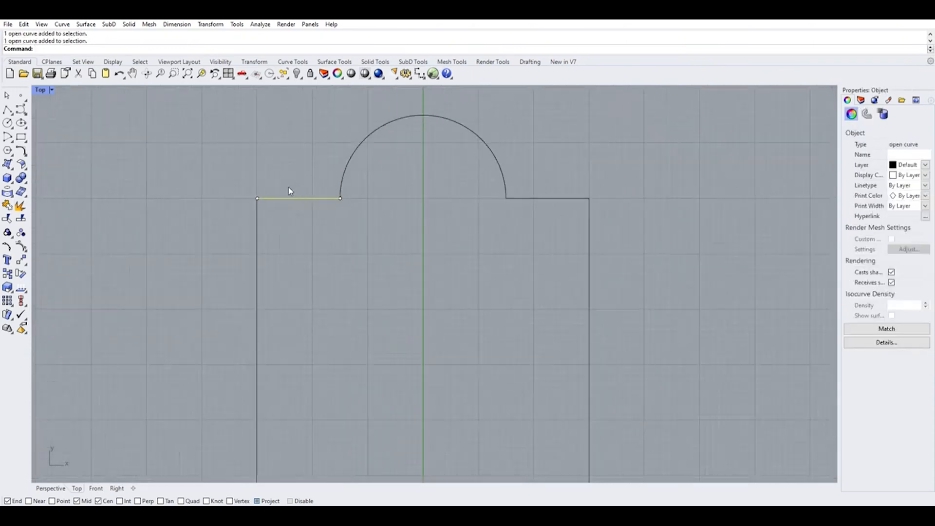
left_click(251, 240)
left_click(257, 237)
left_click(288, 197)
scroll(298, 219, "down", 10)
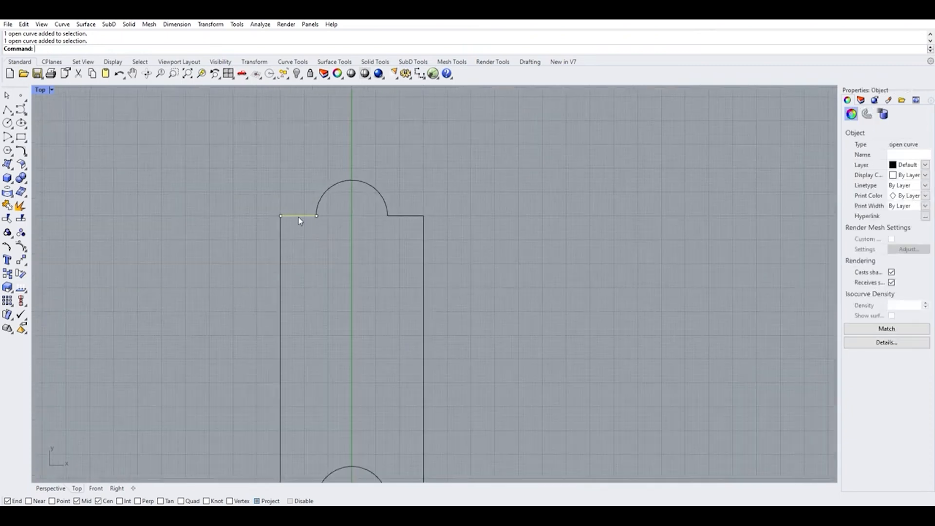
left_click(357, 205)
left_click(369, 227)
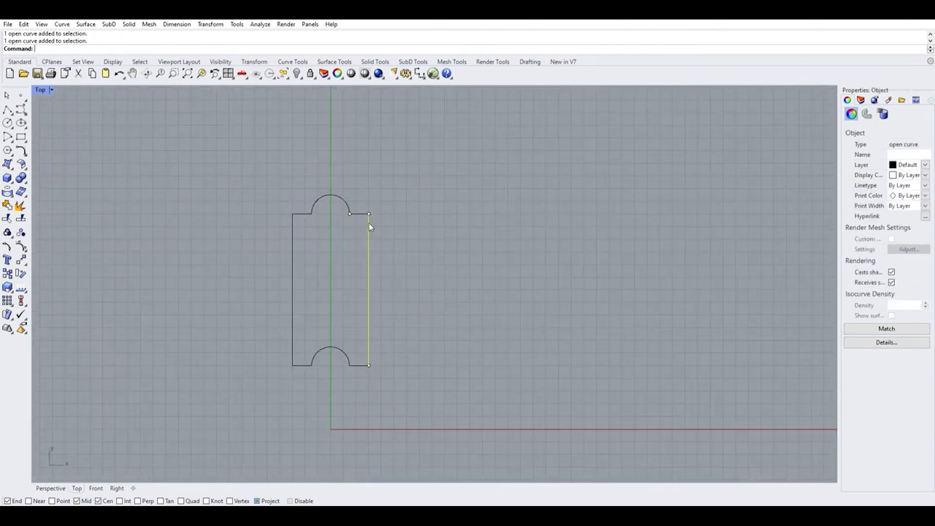
left_click(355, 364)
left_click(346, 353)
left_click(339, 288)
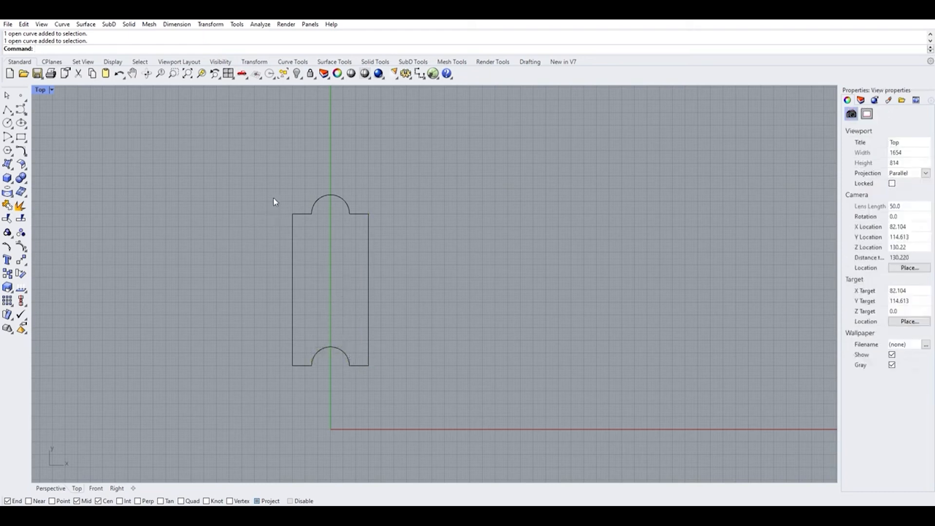
- Join all the exploded segments back into one closed curve and clear the selection
left_click_drag(226, 155, 448, 389)
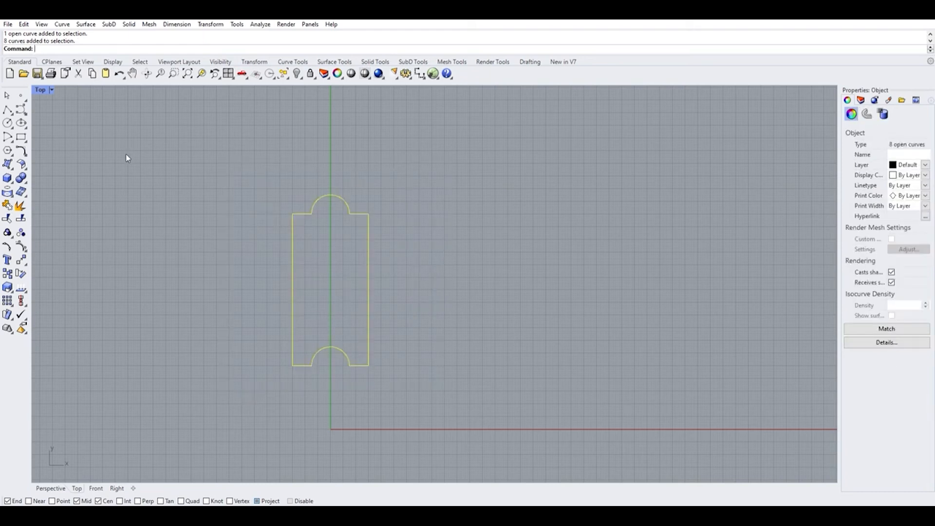
left_click(7, 205)
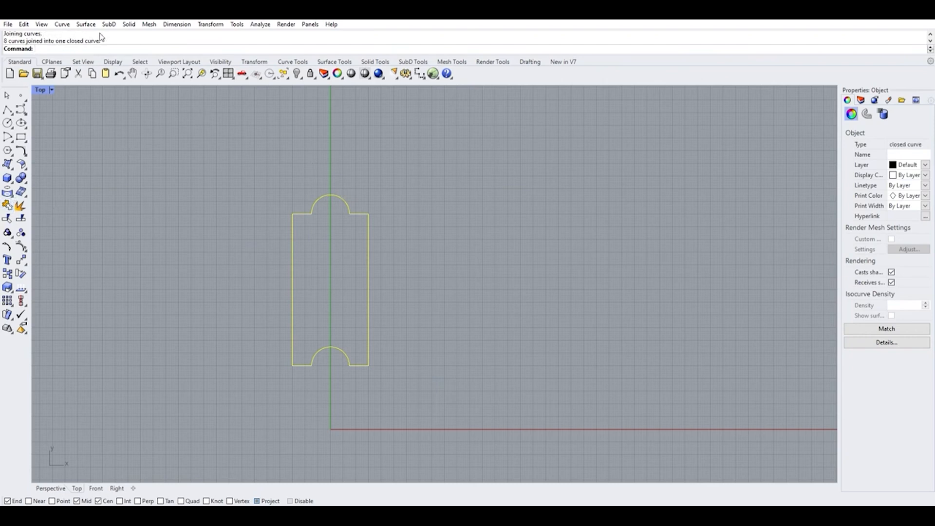
left_click(178, 157)
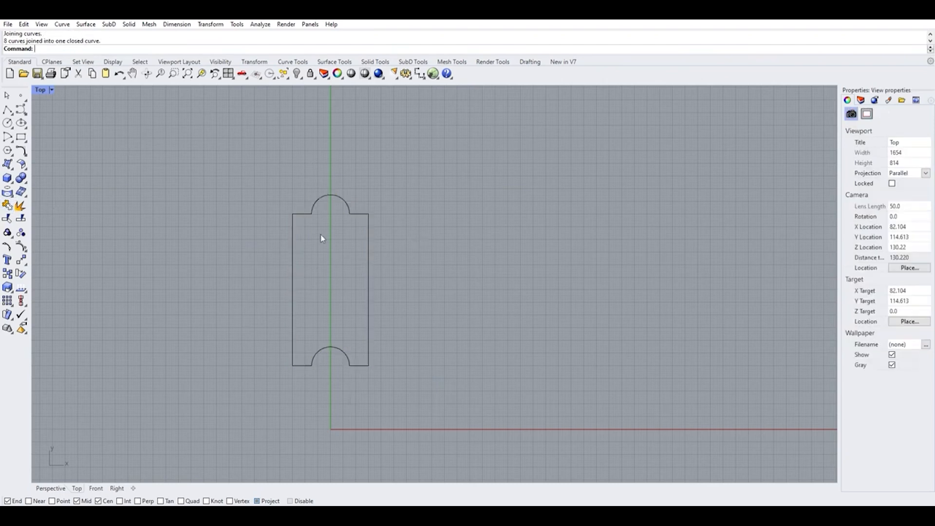
- Draw a small circle by center and diameter inside the outline, near its upper-right corner
scroll(328, 290, "up", 5)
scroll(329, 309, "down", 4)
scroll(362, 223, "up", 8)
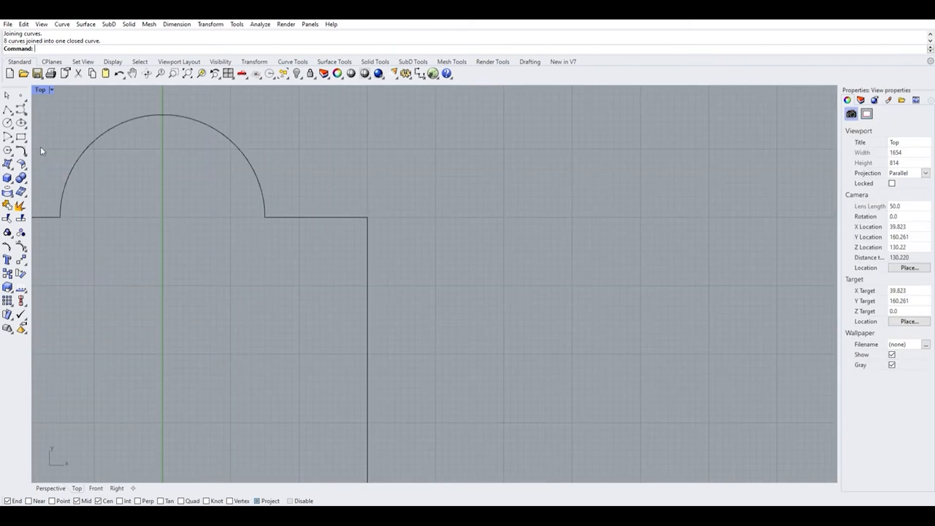
left_click(7, 122)
left_click(306, 258)
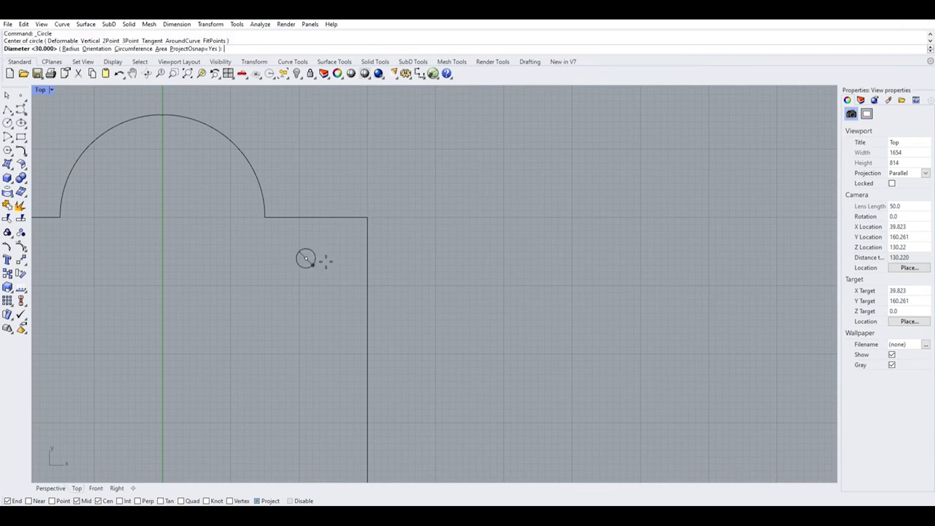
left_click(325, 258)
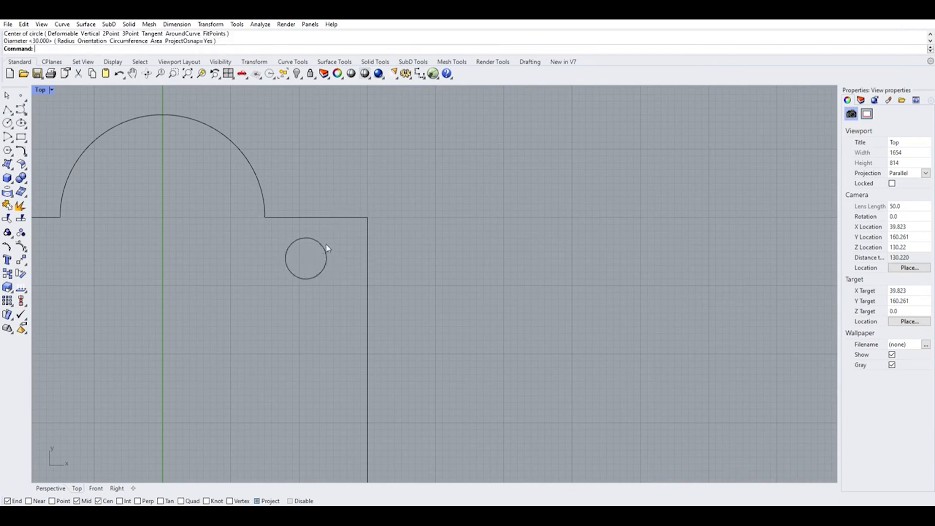
left_click(326, 249)
left_click(21, 260)
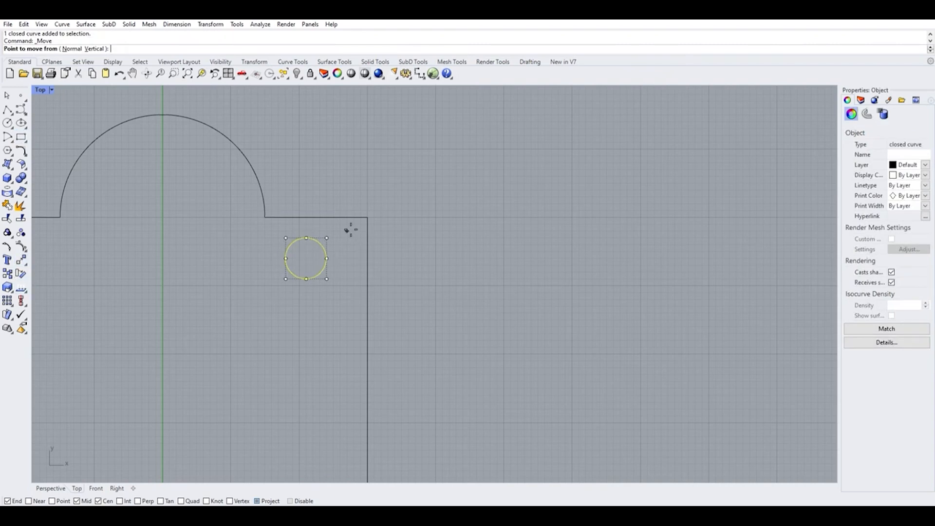
key("Escape")
key("Escape")
left_click(298, 274)
key("Escape")
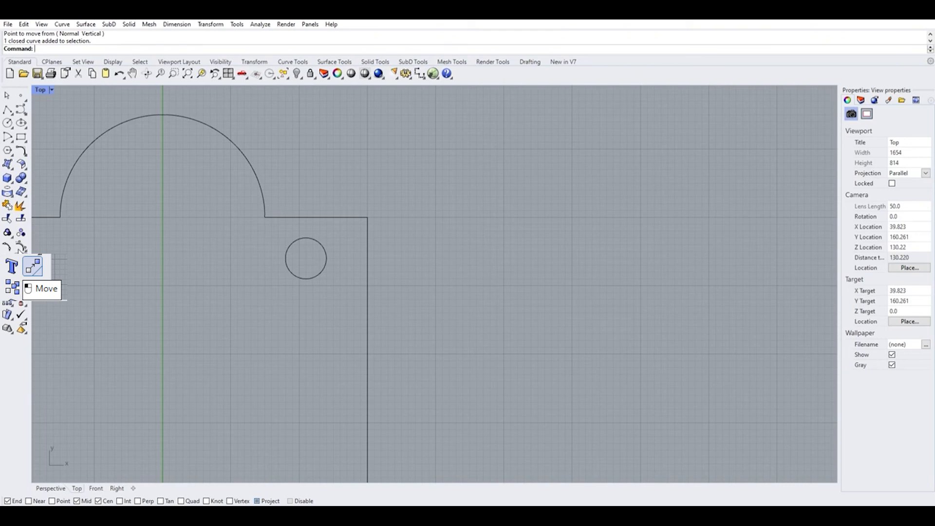
- With the Quad snap enabled, move the small circle up from its top quadrant so it touches the outline's upper edge
left_click(33, 266)
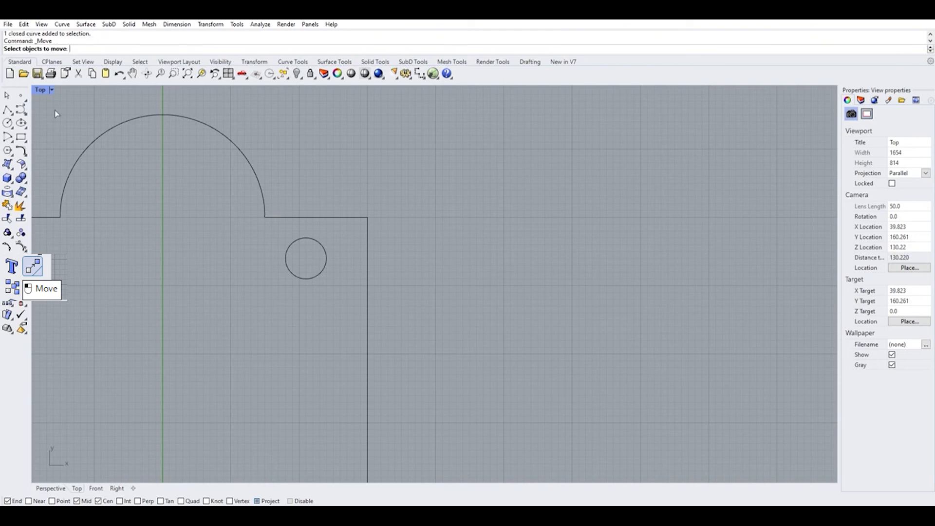
left_click(286, 252)
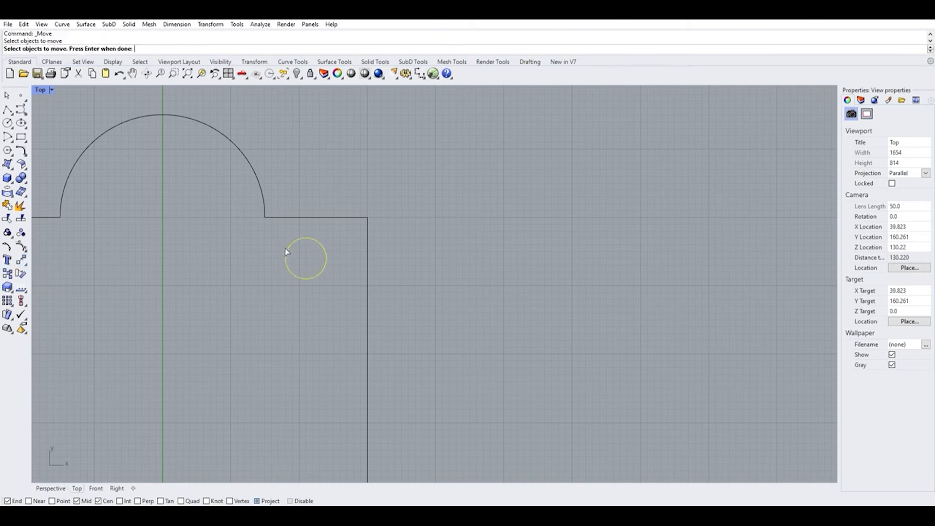
key("Return")
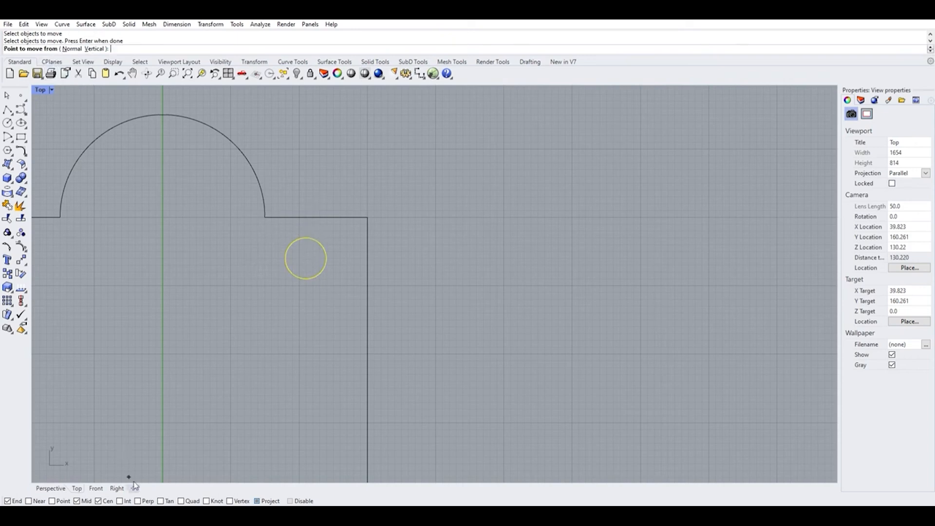
left_click(181, 500)
left_click(306, 238)
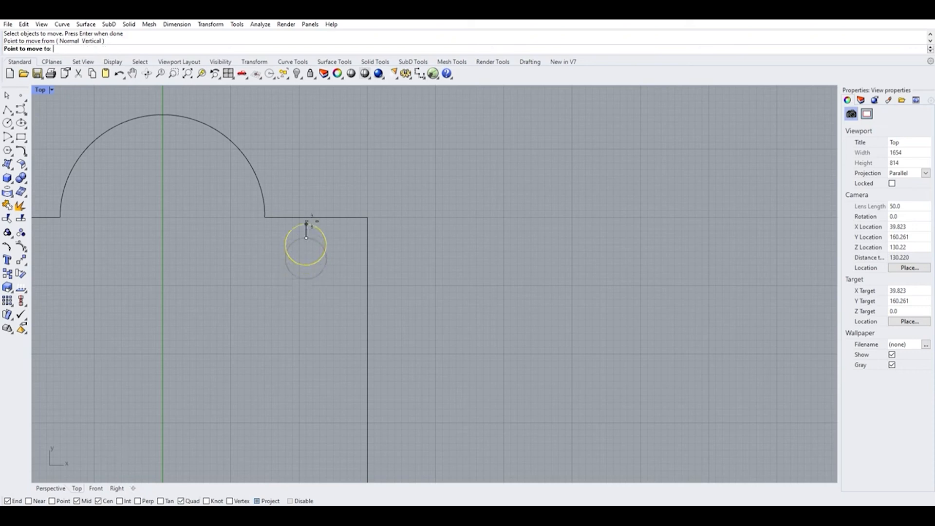
left_click(306, 217)
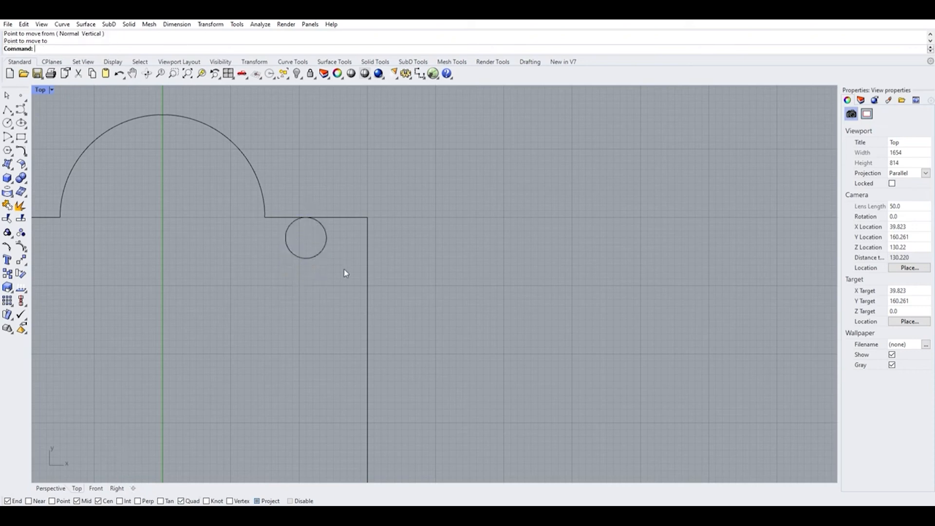
- Move the small circle horizontally from its right quadrant onto the outline's right edge
left_click(317, 246)
key("Return")
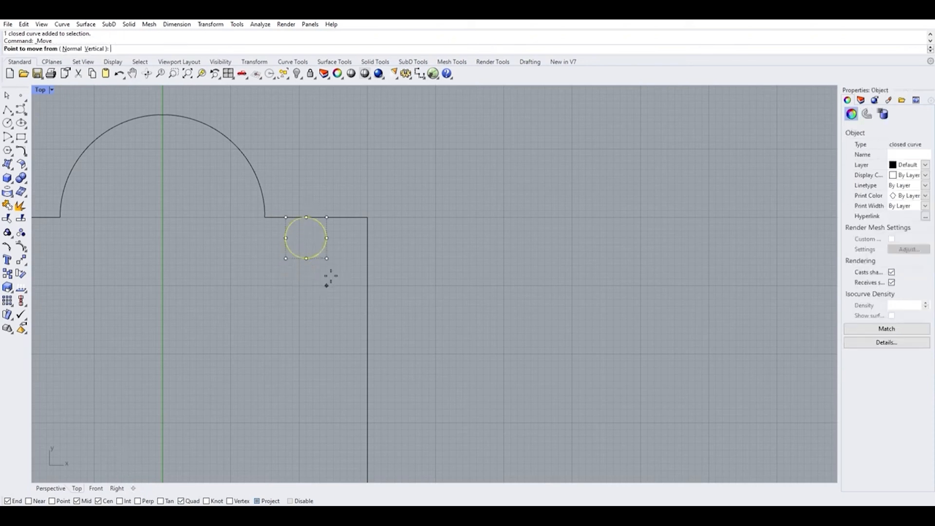
left_click(326, 237)
left_click(367, 237)
left_click(404, 240)
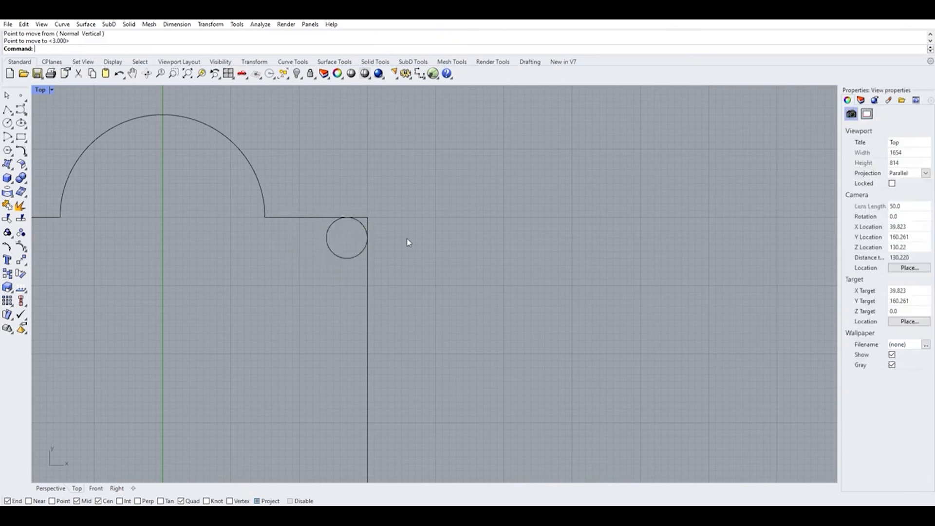
- Trim the outline's upper-right corner and the circle's inner arc against each other to leave a rounded corner
left_click_drag(292, 182, 379, 264)
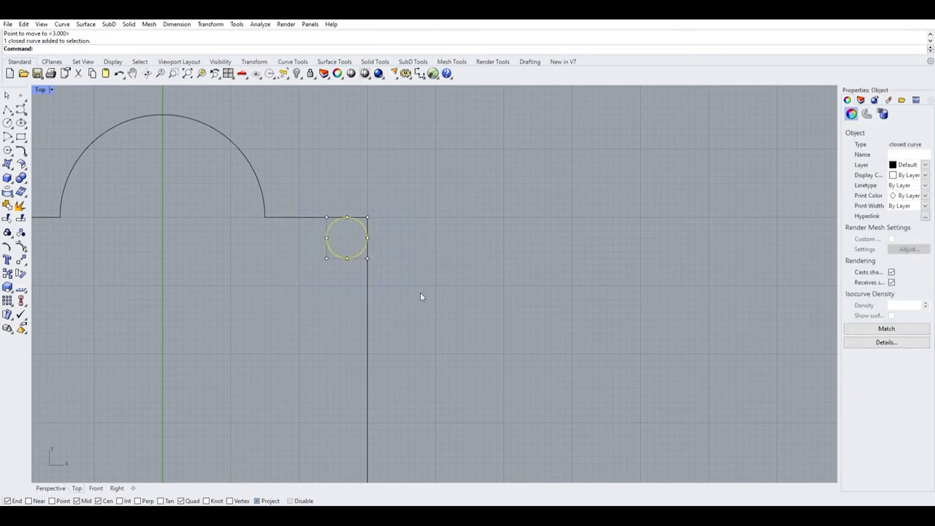
left_click(444, 173)
left_click_drag(444, 173, 236, 294)
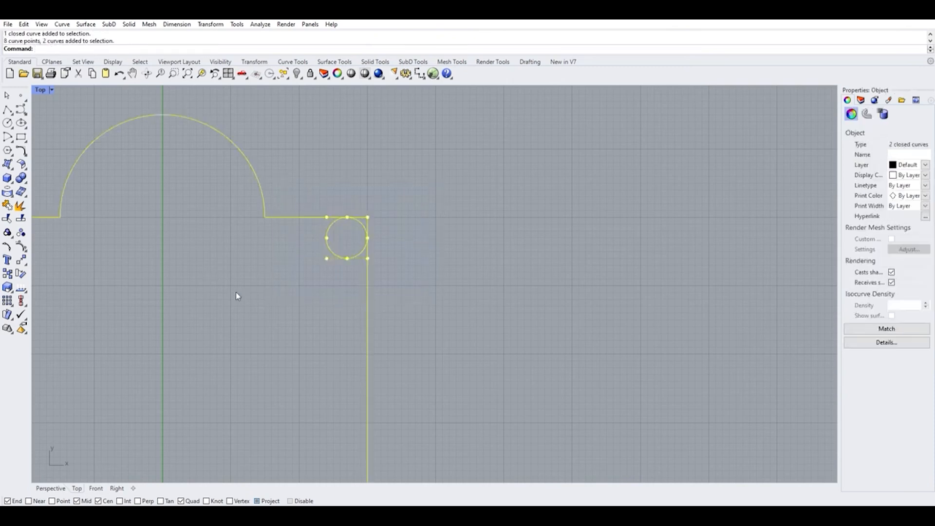
left_click(7, 218)
scroll(382, 251, "up", 2)
left_click(349, 193)
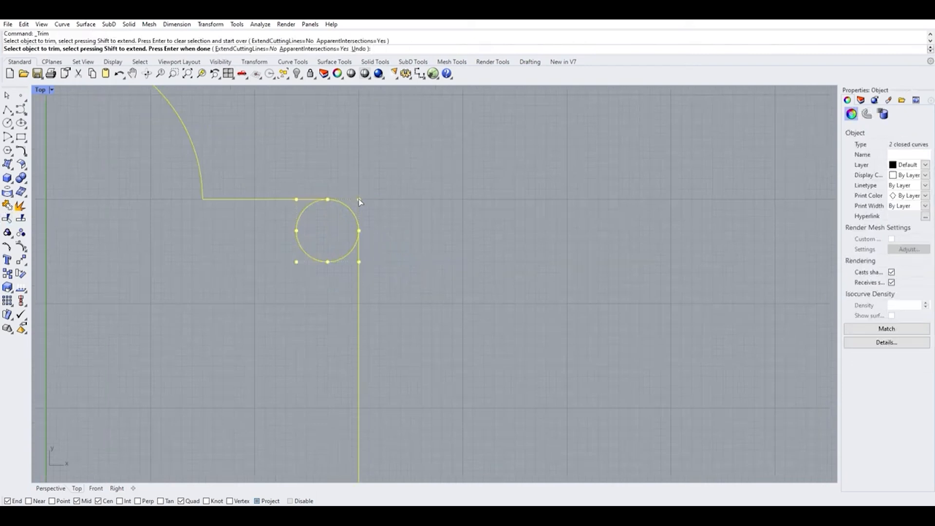
left_click(345, 256)
key("Return")
- Undo the corner trims, the circle moves and the small circle itself
scroll(337, 247, "up", 1)
key("ctrl+z")
key("ctrl+z")
key("Escape")
scroll(380, 177, "down", 3)
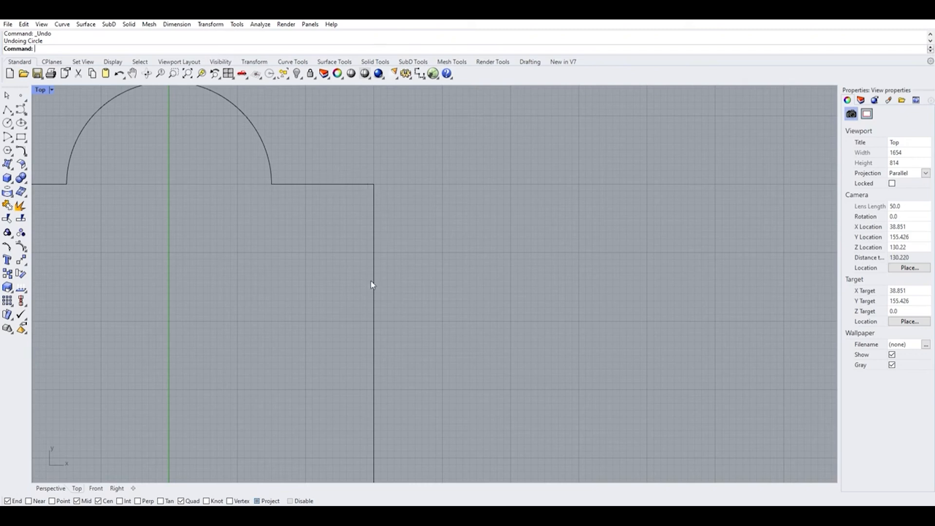
- Fillet the outline's upper-right corner between the upper and right edges with a radius of 3
scroll(376, 172, "up", 3)
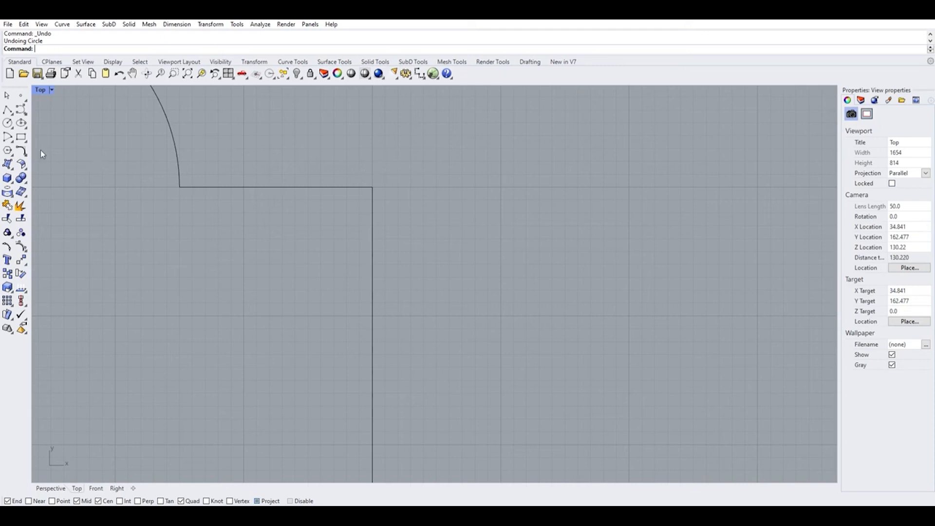
left_click(22, 152)
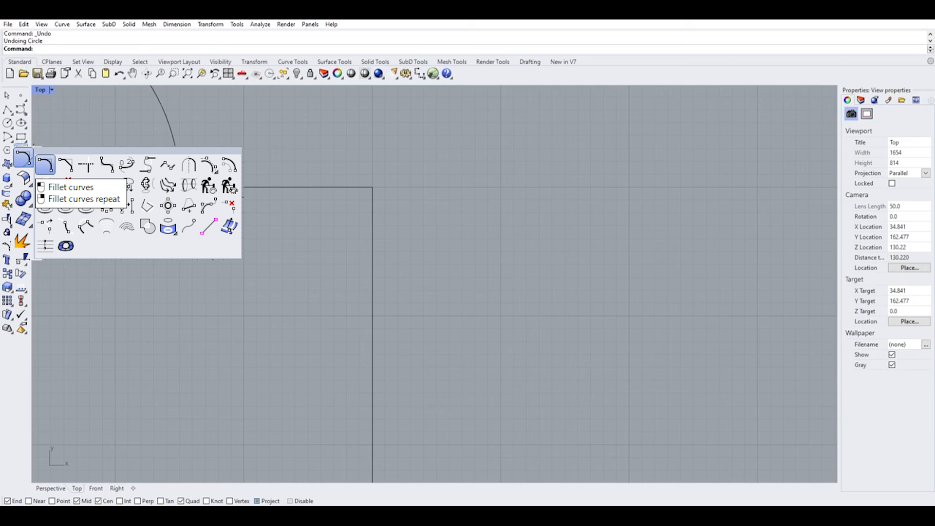
left_click(44, 165)
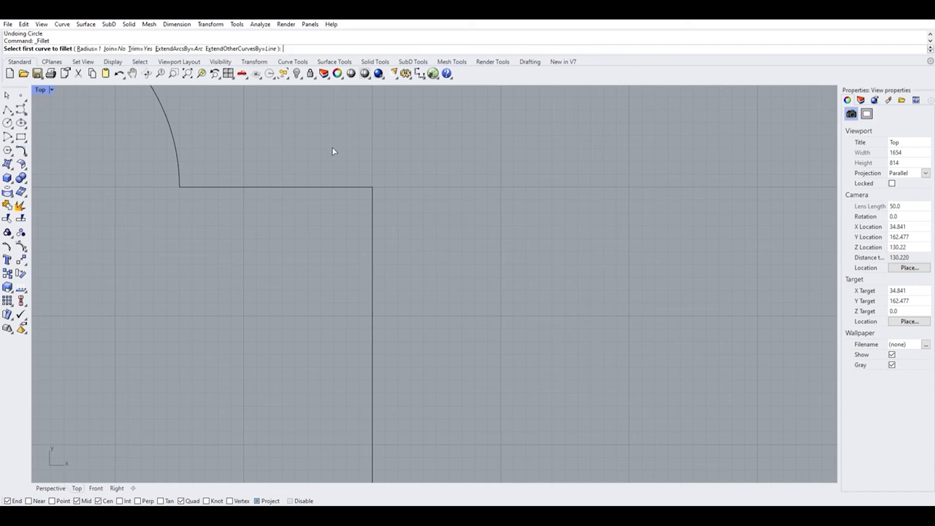
left_click(95, 43)
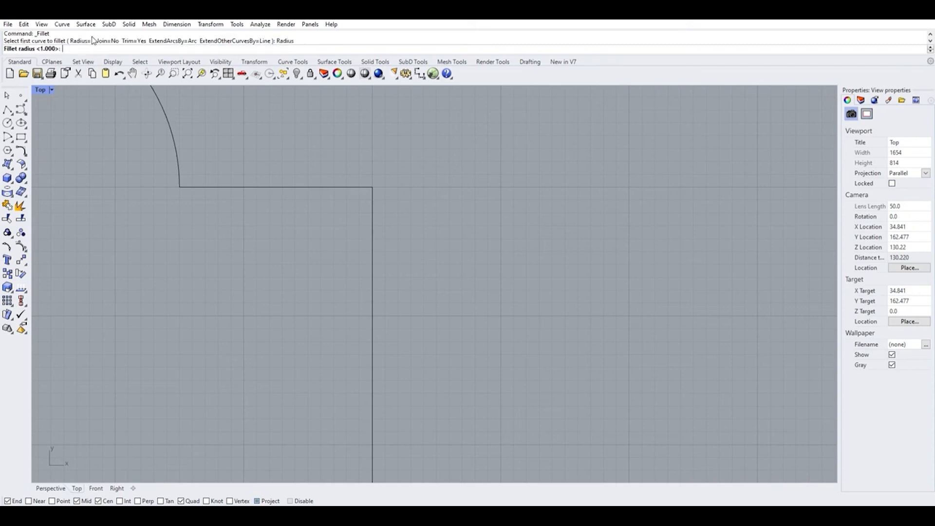
type("3")
key("Return")
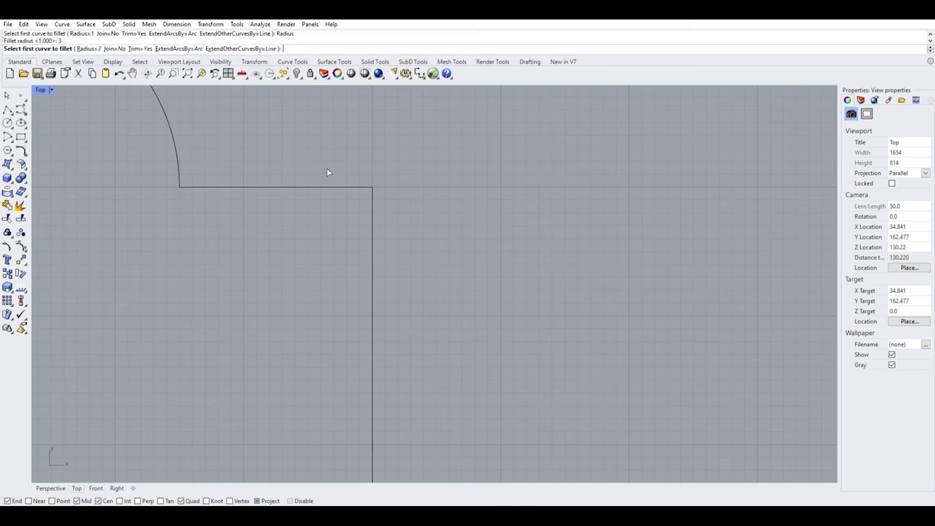
left_click(331, 183)
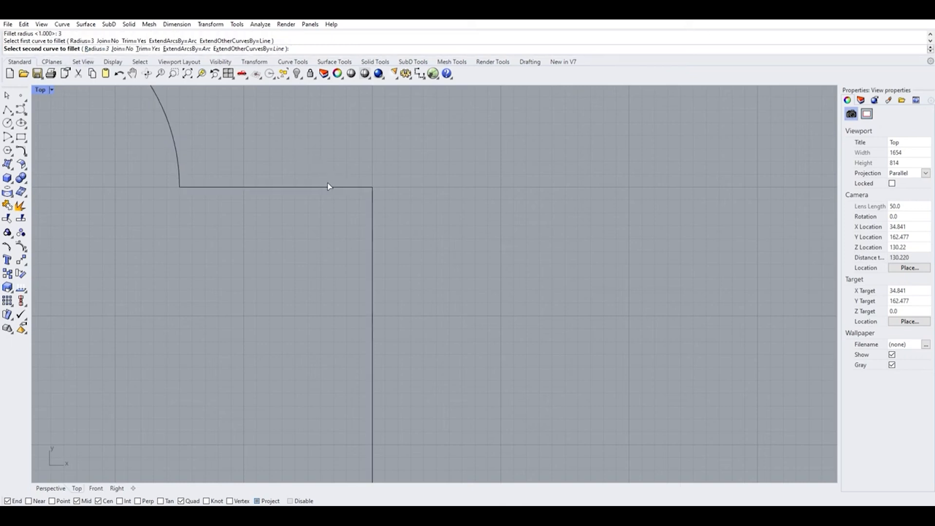
left_click(373, 220)
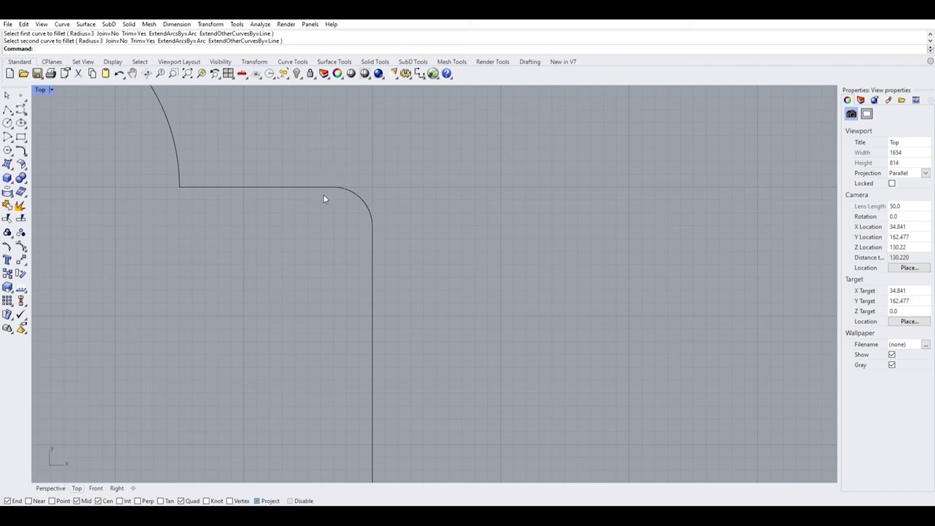
scroll(335, 220, "down", 3)
scroll(350, 197, "up", 3)
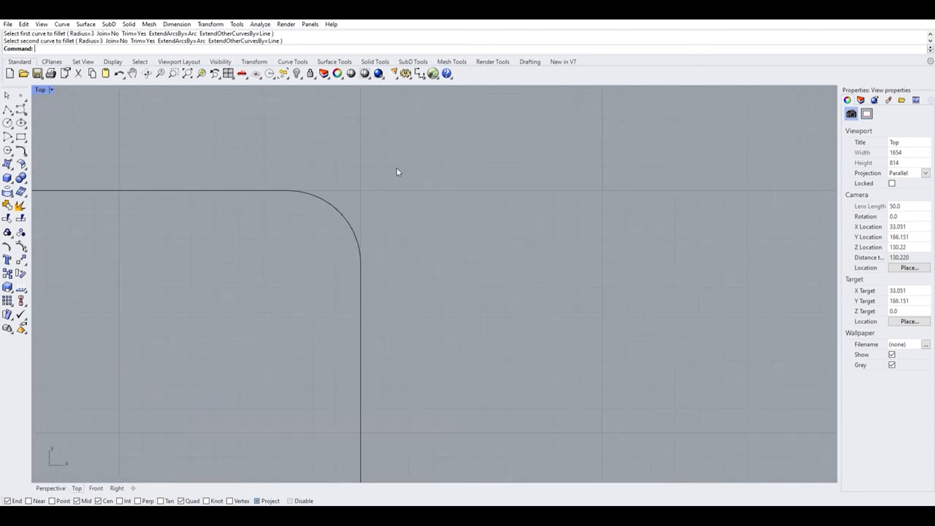
- Undo the radius 3 corner fillet and clear the selection
key("ctrl+z")
key("Escape")
scroll(408, 219, "down", 1)
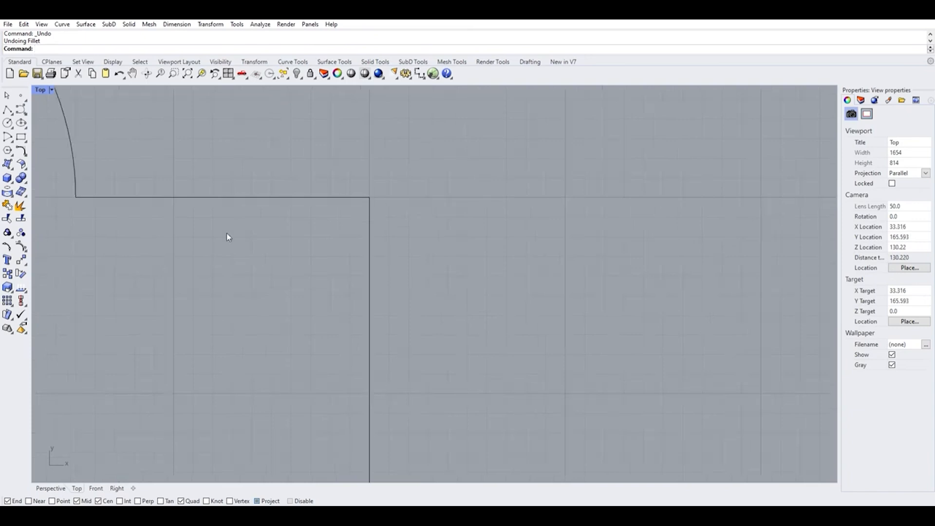
- Fillet the outline's upper-right corner with a radius of 0.01 and examine the tiny rounding
left_click(21, 151)
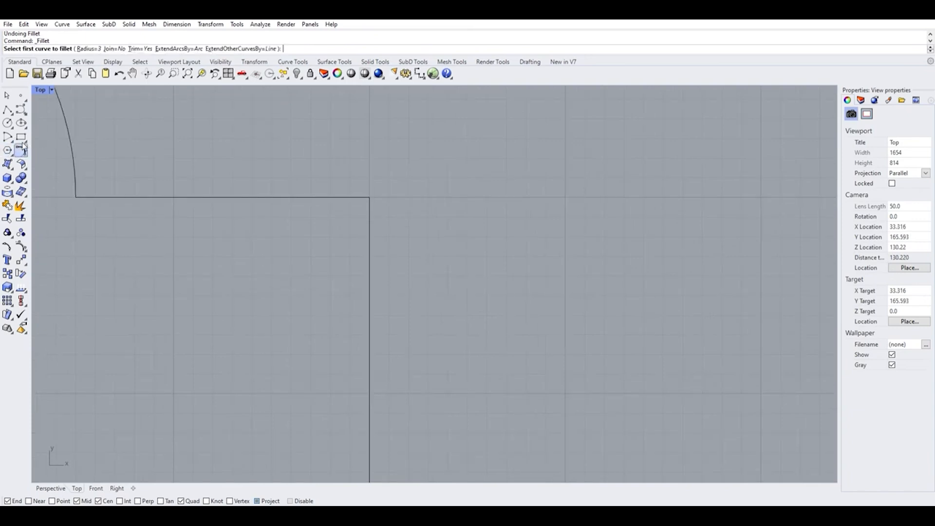
left_click(88, 49)
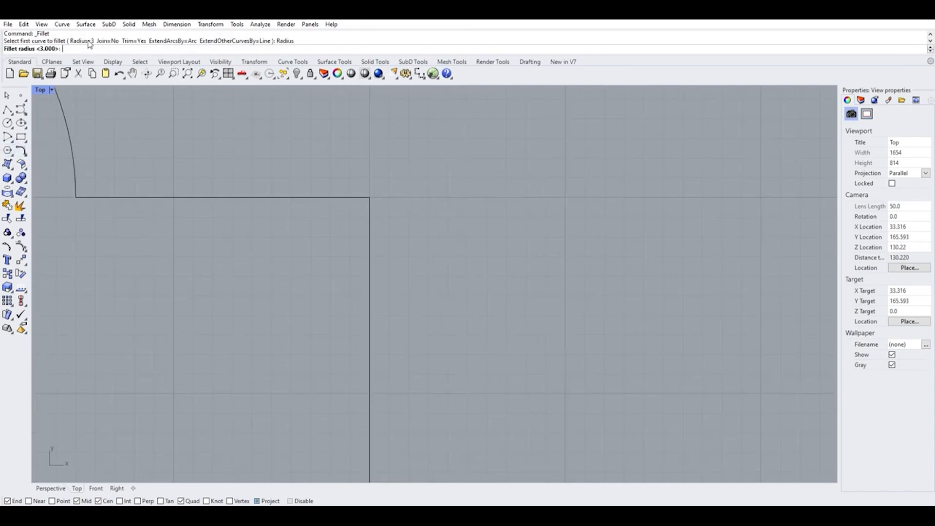
type("0.01")
key("Return")
left_click(344, 195)
left_click(370, 200)
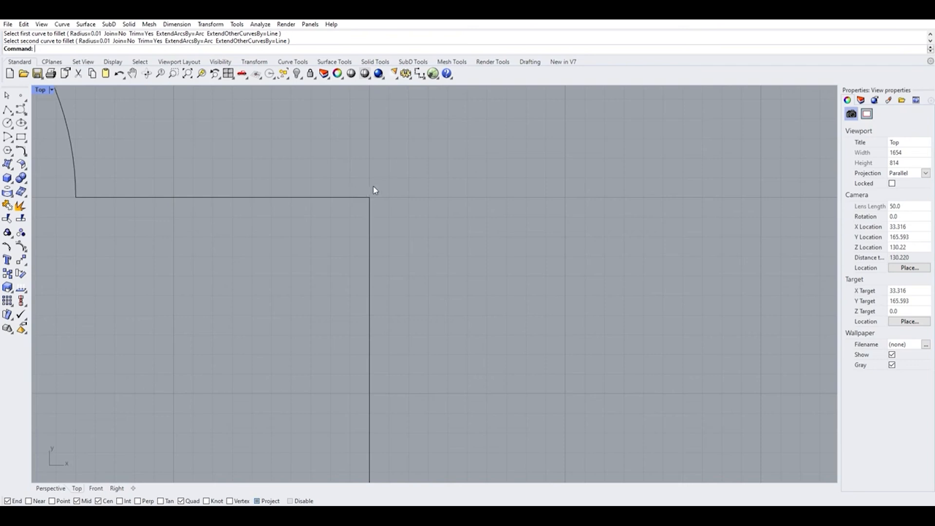
scroll(371, 188, "up", 5)
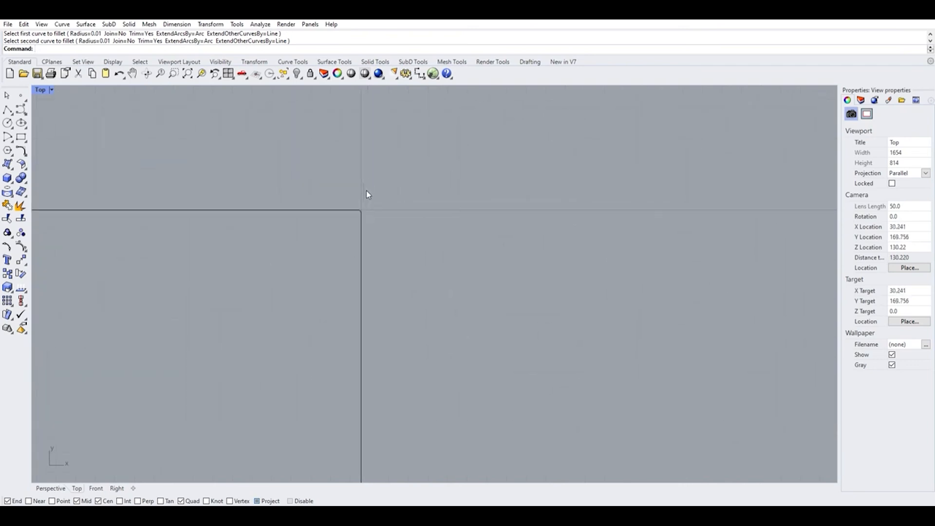
scroll(360, 208, "up", 5)
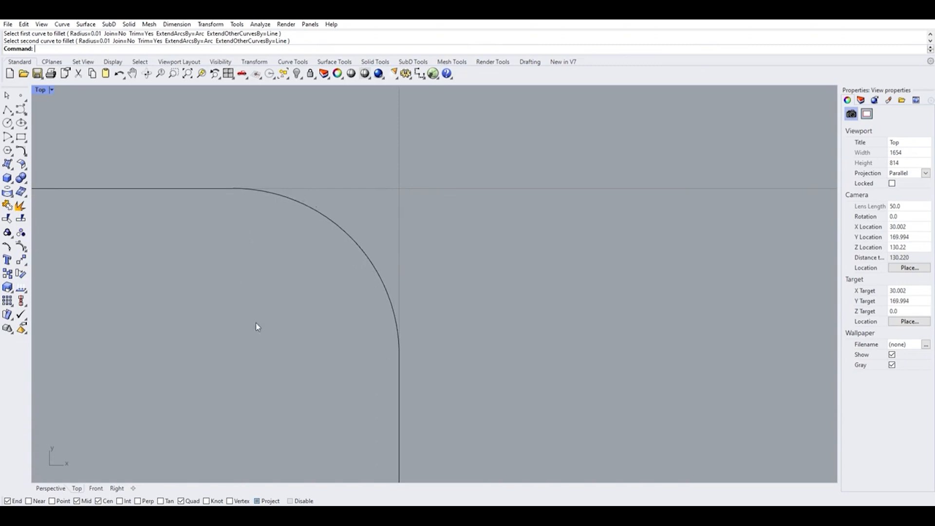
scroll(278, 284, "down", 3)
scroll(277, 279, "down", 12)
scroll(270, 287, "up", 8)
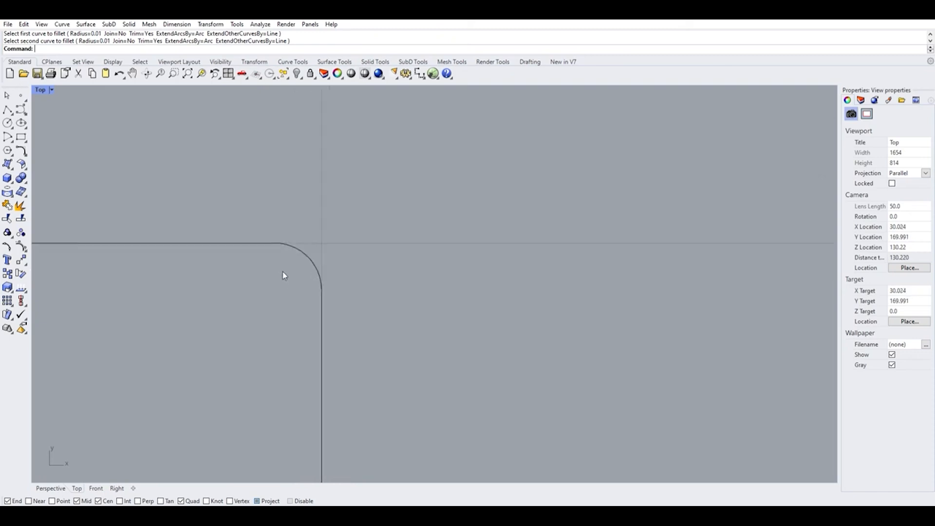
- Undo the radius 0.01 fillet and deselect the outline
key("ctrl+z")
scroll(355, 235, "down", 2)
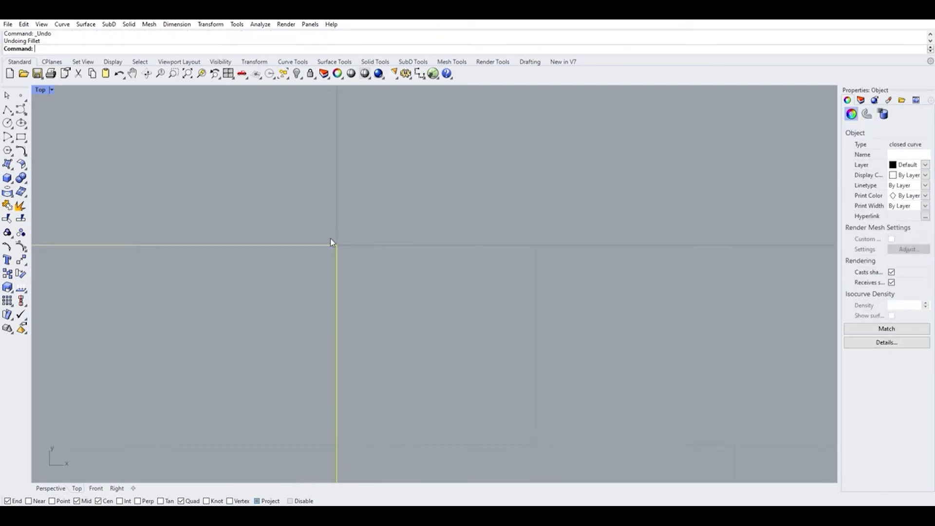
scroll(375, 238, "up", 3)
left_click(370, 247)
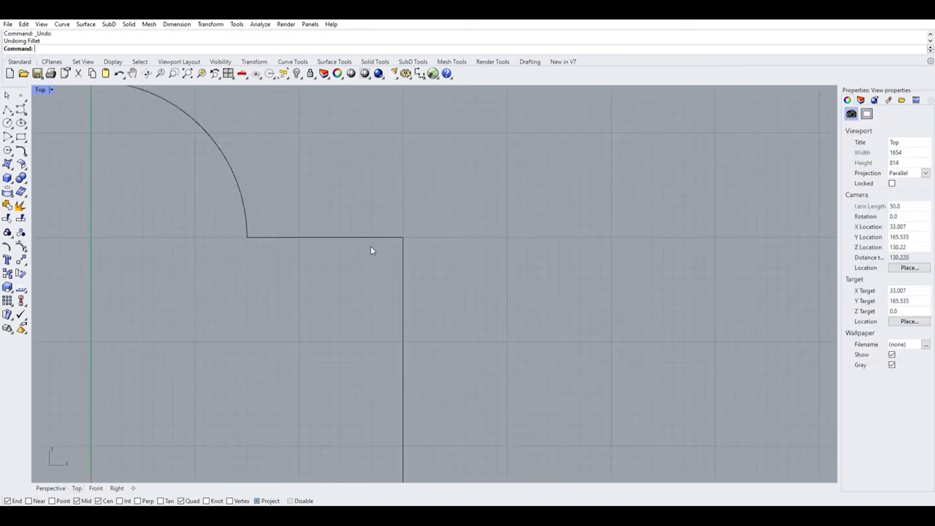
- Set the fillet radius to 25 and fillet the outline's upper-right corner between the upper and right edges
right_click(97, 182)
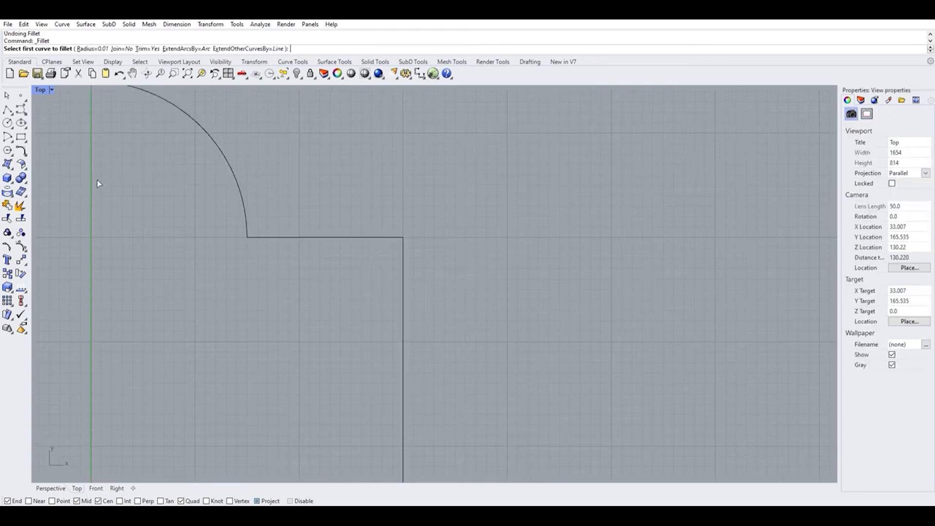
left_click(99, 48)
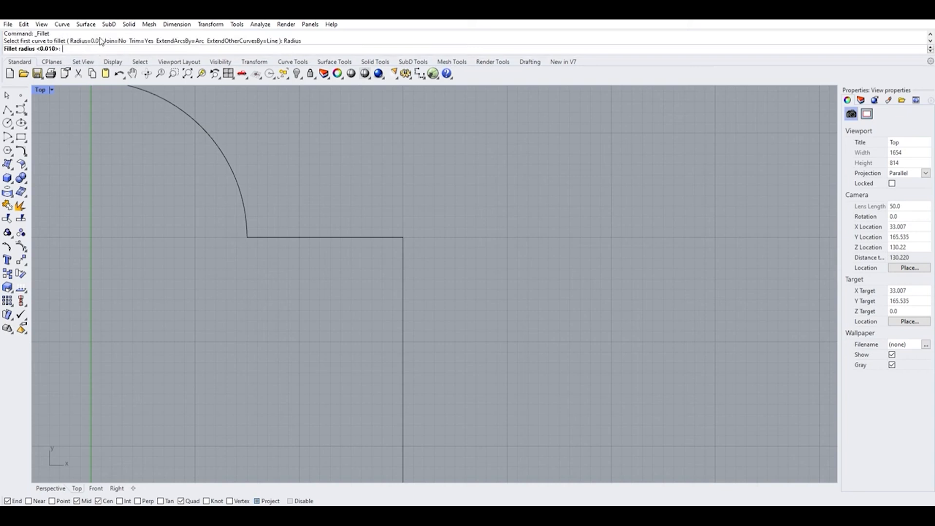
type("25")
key("Return")
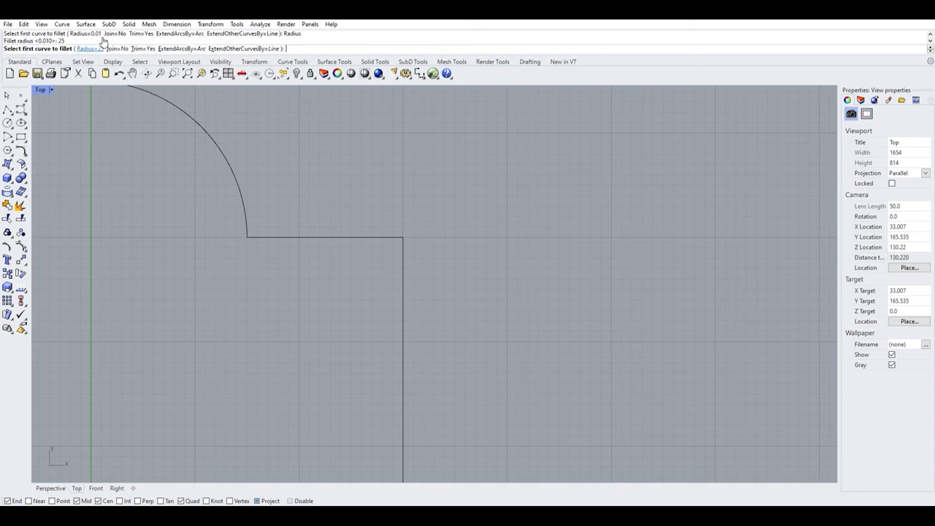
left_click(366, 228)
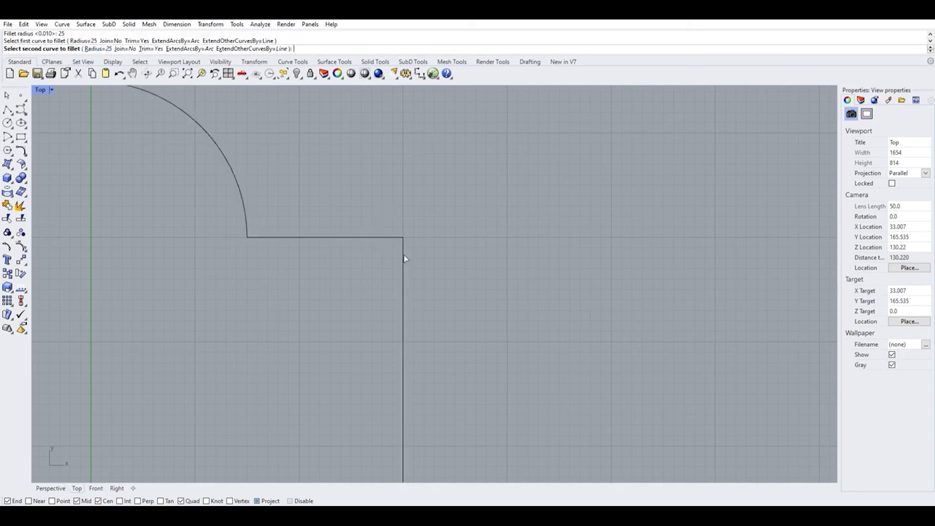
left_click(405, 255)
scroll(422, 269, "down", 5)
scroll(389, 244, "up", 2)
scroll(415, 264, "up", 3)
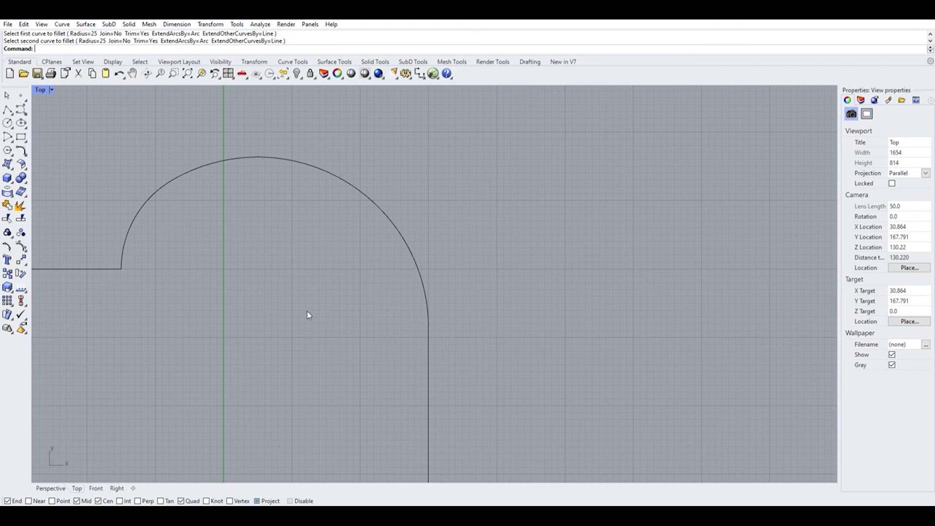
- Undo the radius 25 fillet and apply it again between the short upper edge and the right edge
key("ctrl+z")
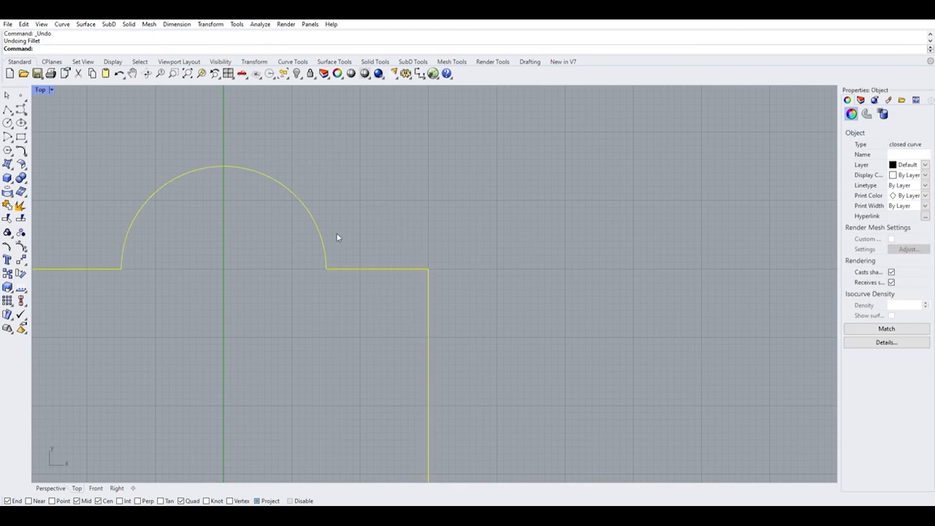
key("Escape")
key("Return")
left_click(393, 268)
left_click(430, 281)
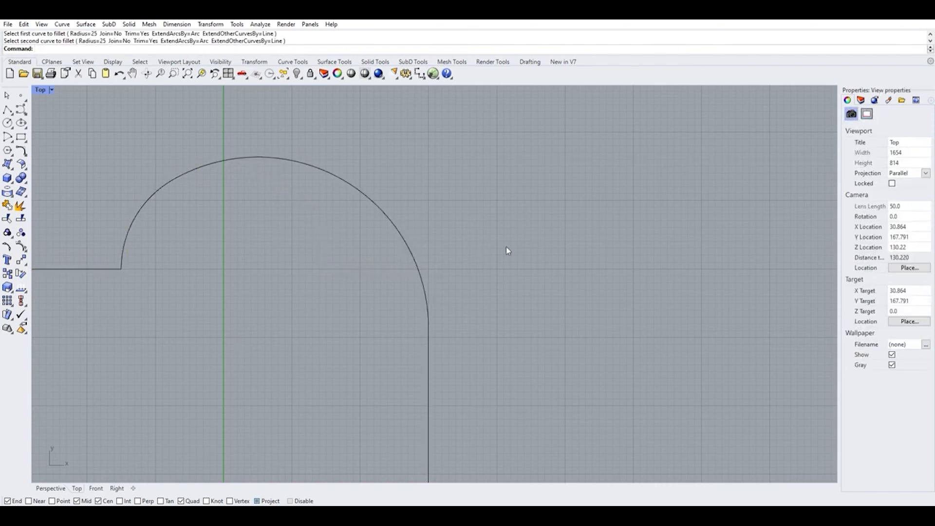
- Undo the radius 25 fillet on the upper-right corner and deselect the outline
key("ctrl+z")
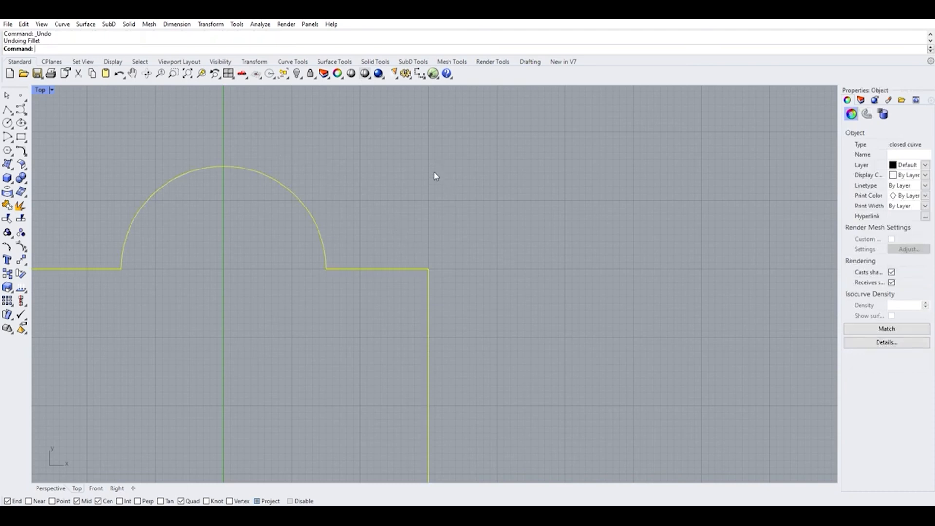
scroll(467, 144, "up", 2)
left_click(461, 172)
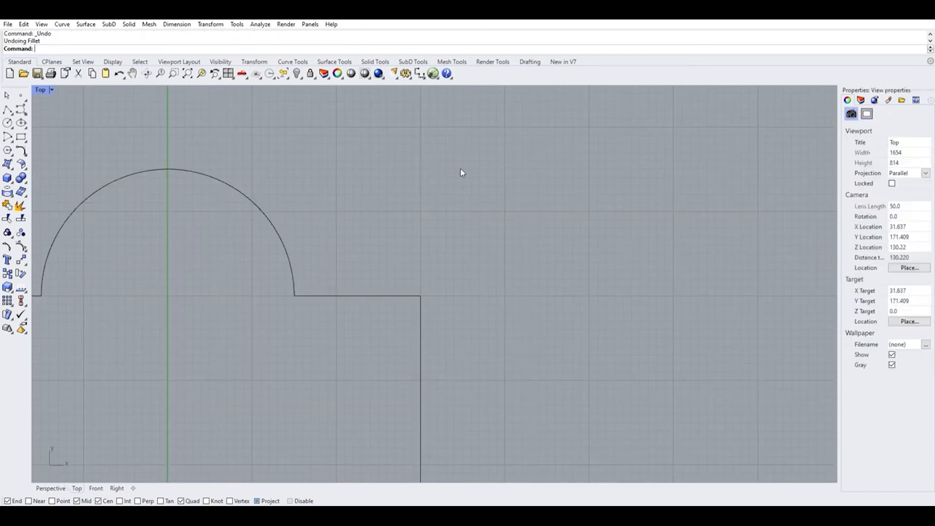
- Chamfer the outline's upper-right corner with both chamfer distances set to 3
scroll(422, 303, "up", 2)
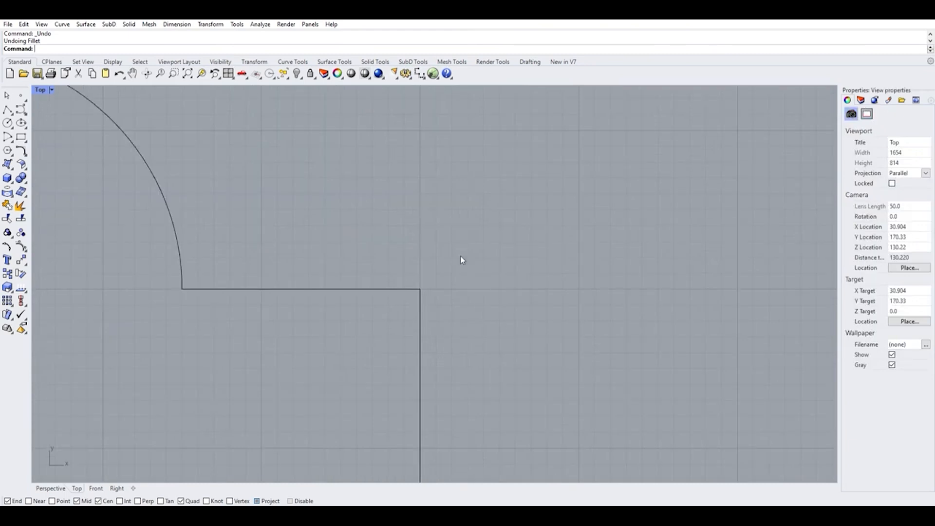
scroll(416, 269, "up", 2)
scroll(391, 246, "down", 2)
scroll(415, 238, "down", 4)
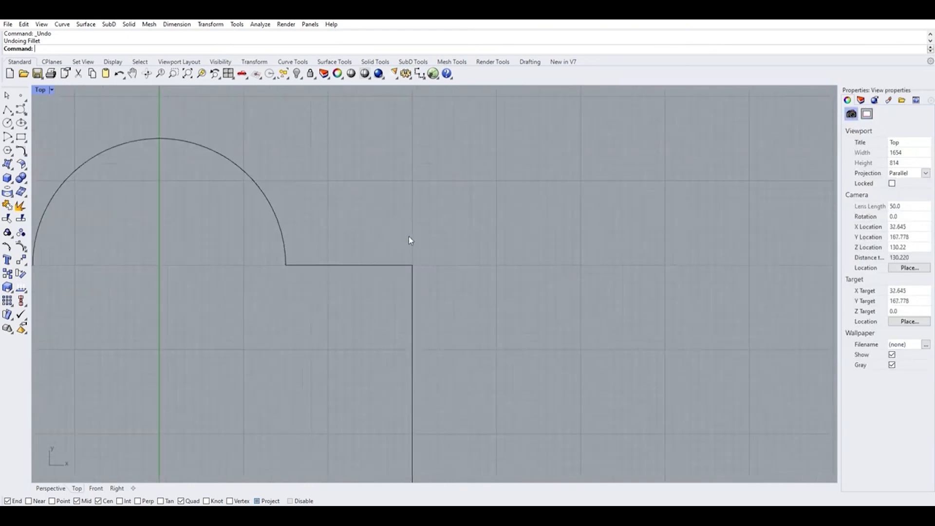
scroll(419, 251, "up", 3)
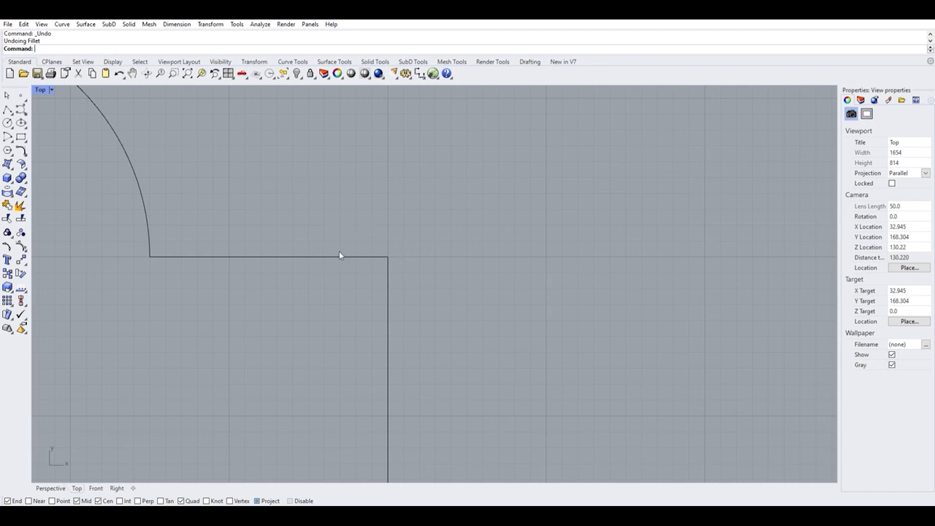
left_click(23, 153)
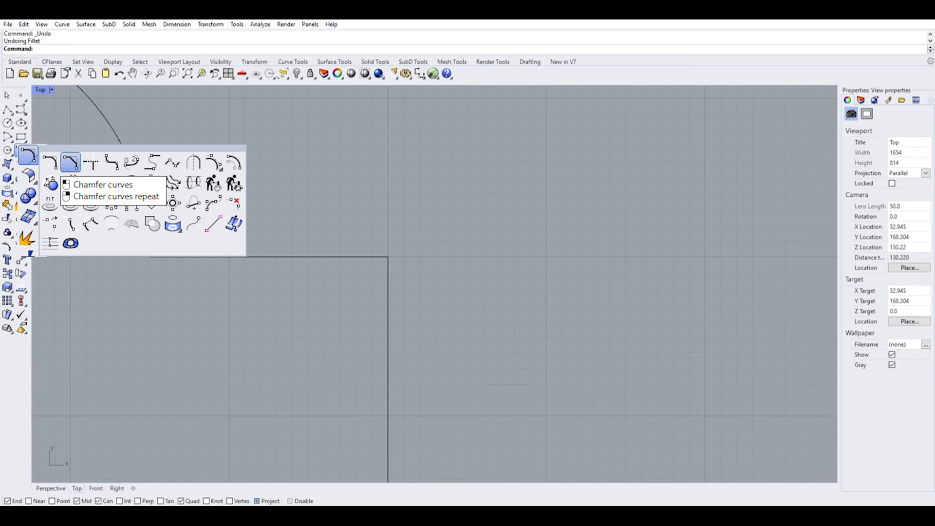
left_click(70, 164)
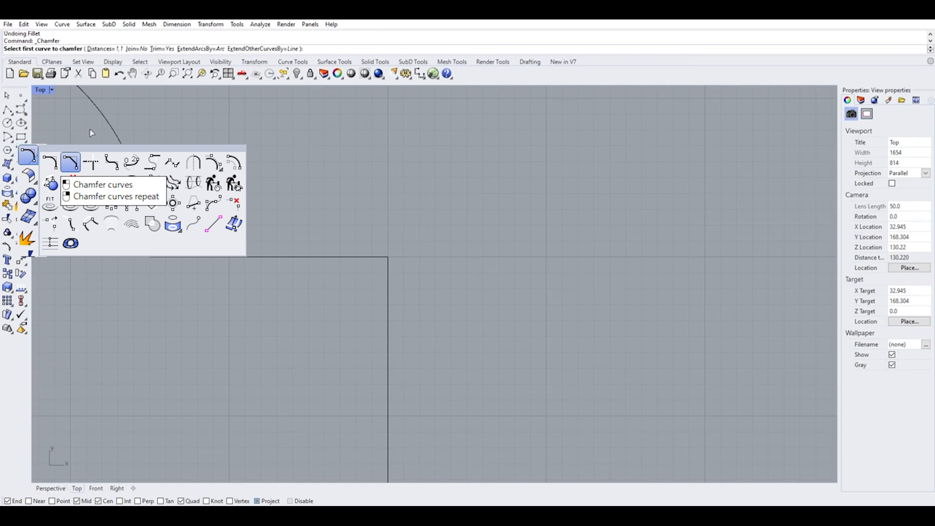
left_click(104, 45)
type("3")
key("Return")
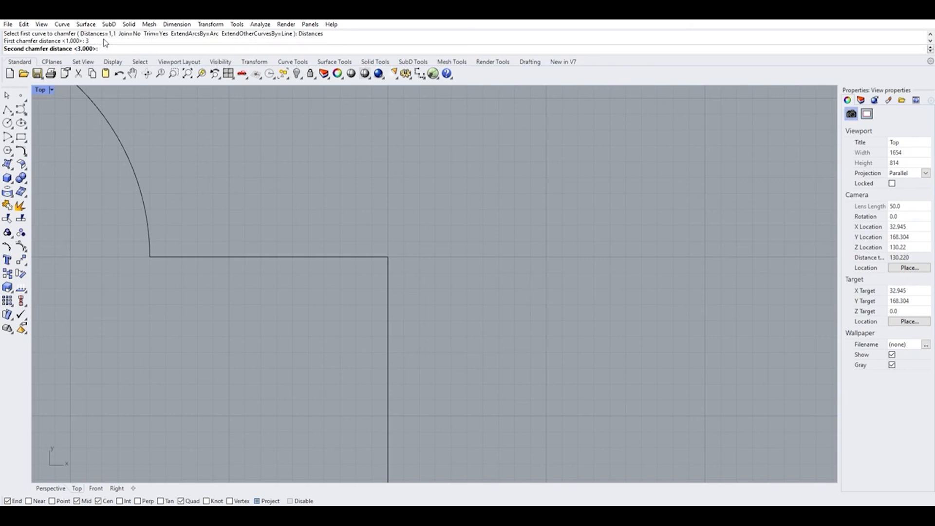
type("3")
key("Return")
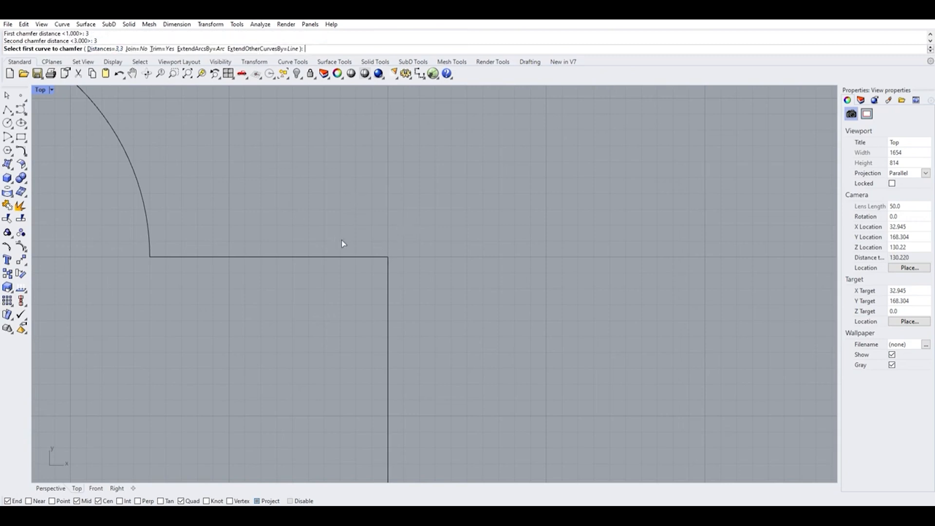
left_click(353, 256)
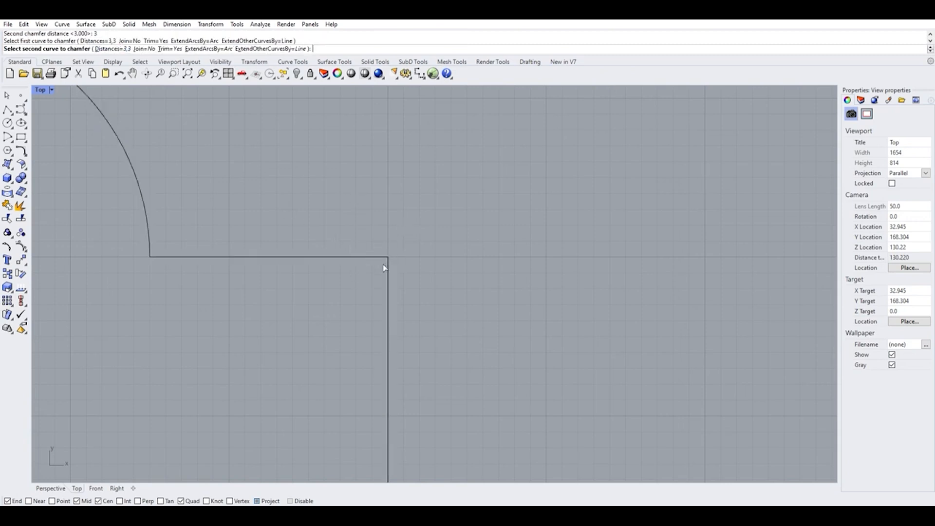
left_click(388, 267)
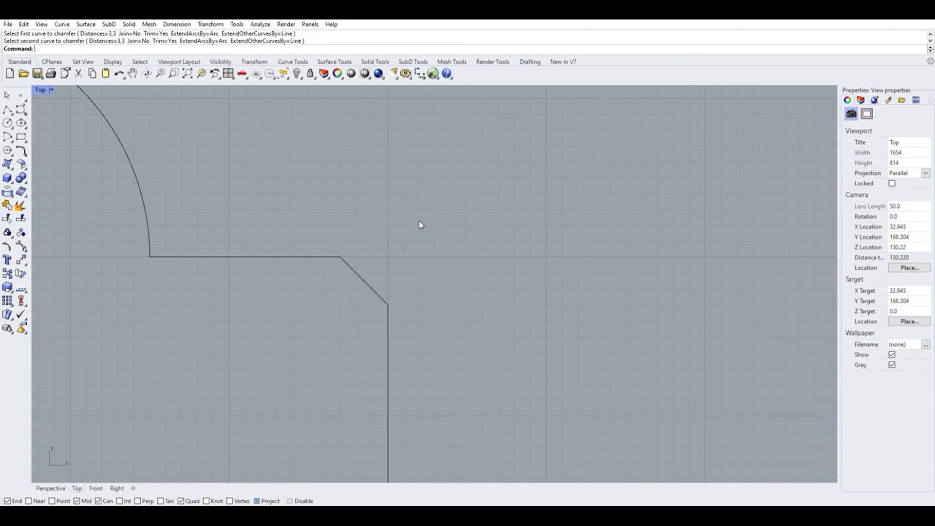
- Undo the equal-distance chamfer and chamfer the upper-right corner with distances 3 along the upper edge and 5 along the right edge
key("ctrl+z")
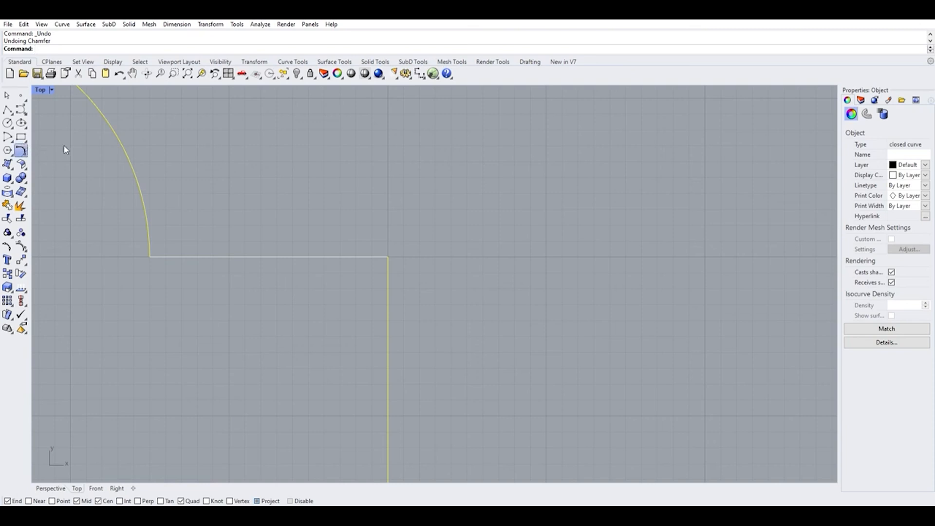
right_click(52, 144)
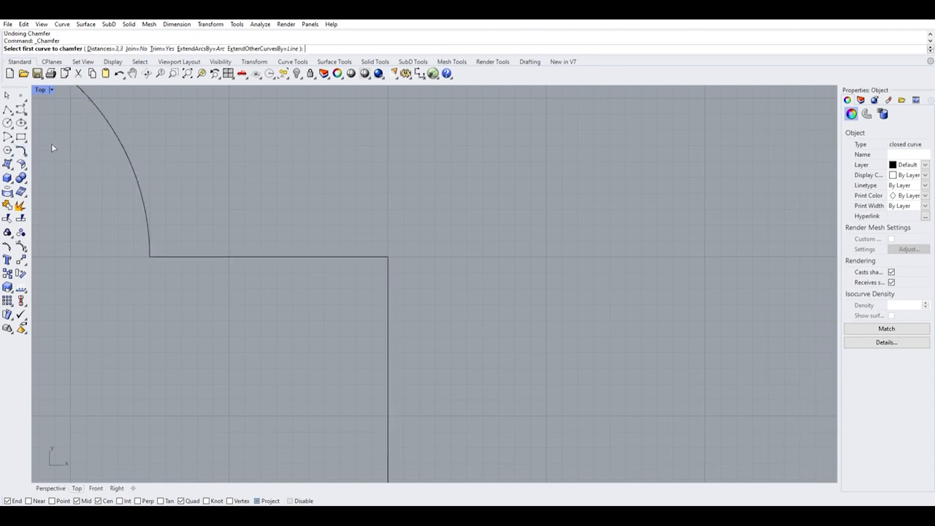
left_click(114, 43)
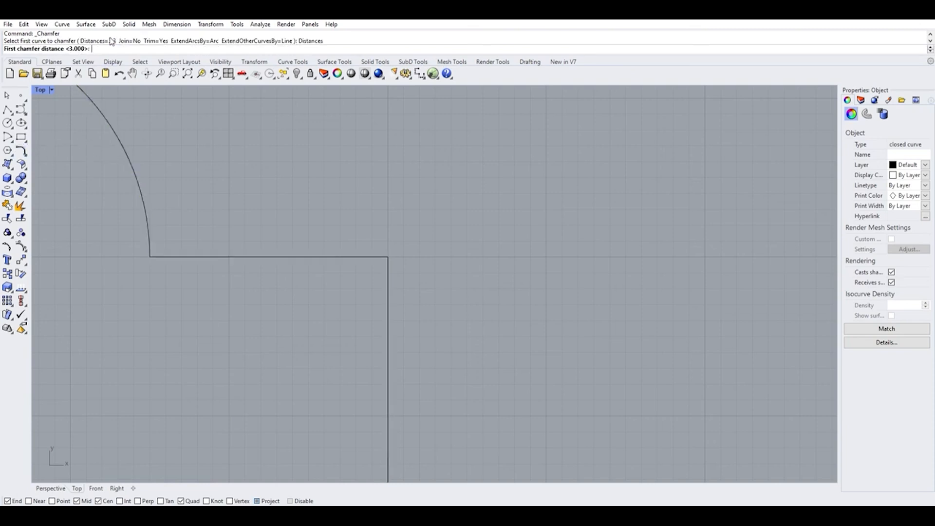
type("3")
key("Return")
type("5")
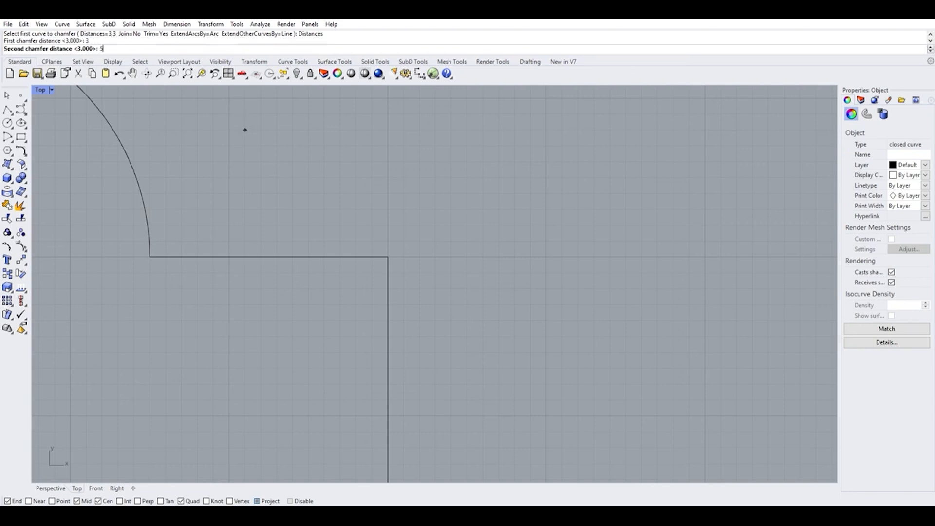
key("Return")
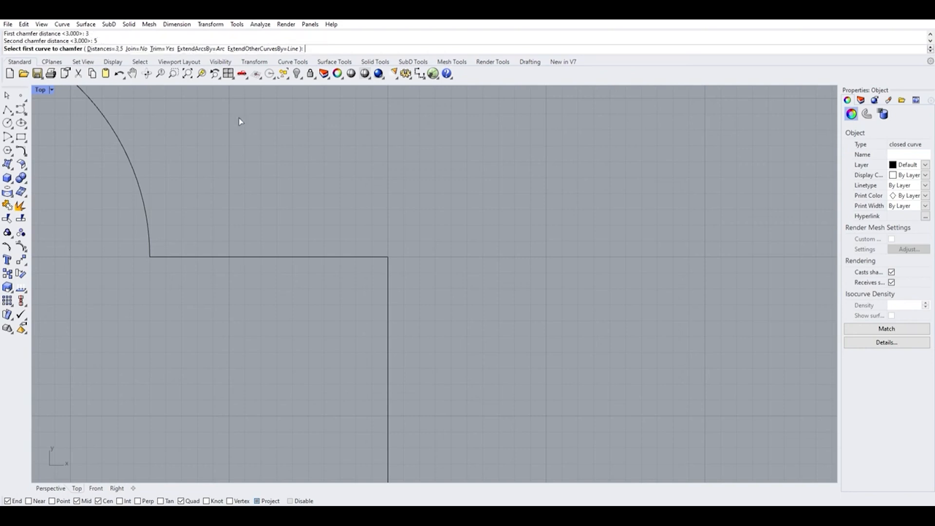
left_click(347, 251)
left_click(386, 276)
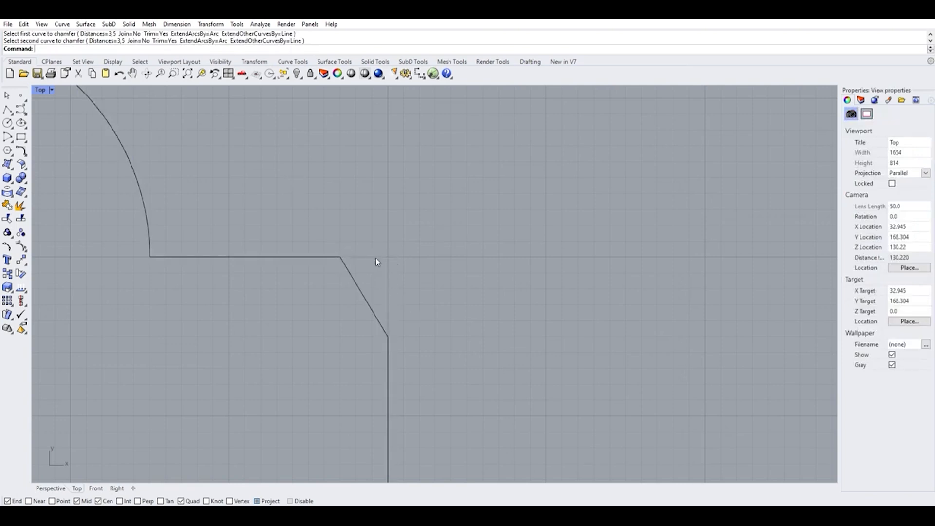
scroll(406, 242, "down", 5)
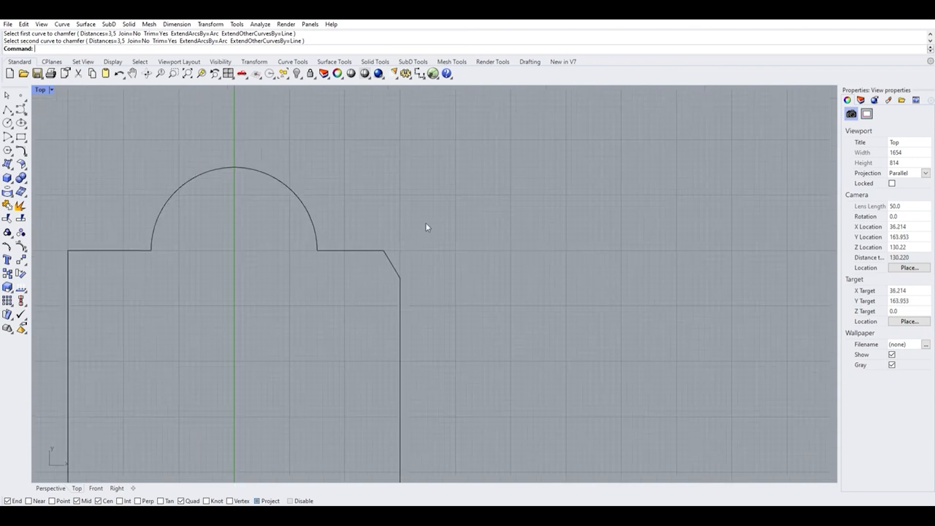
- Undo the uneven chamfer and fillet the upper-right corner with a radius of 15
key("ctrl+z")
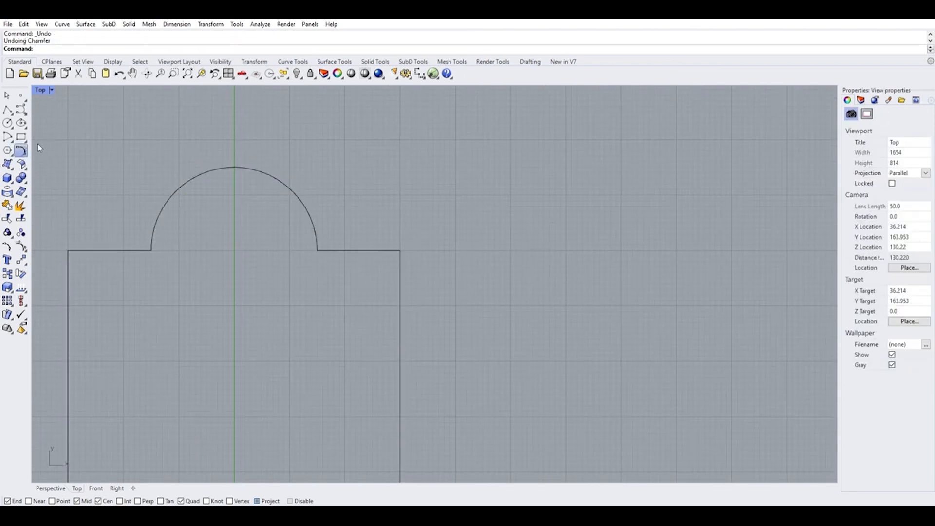
left_click(22, 150)
left_click(90, 40)
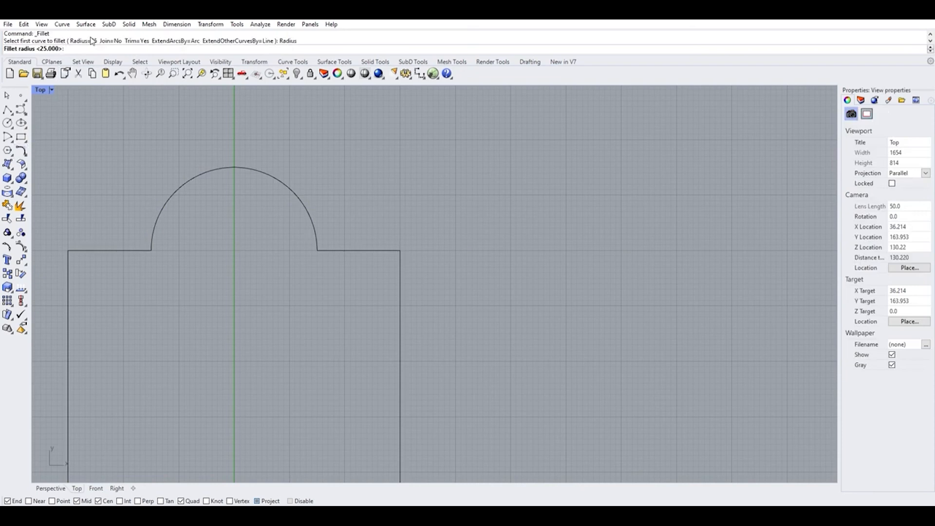
type("15")
key("Return")
left_click(368, 250)
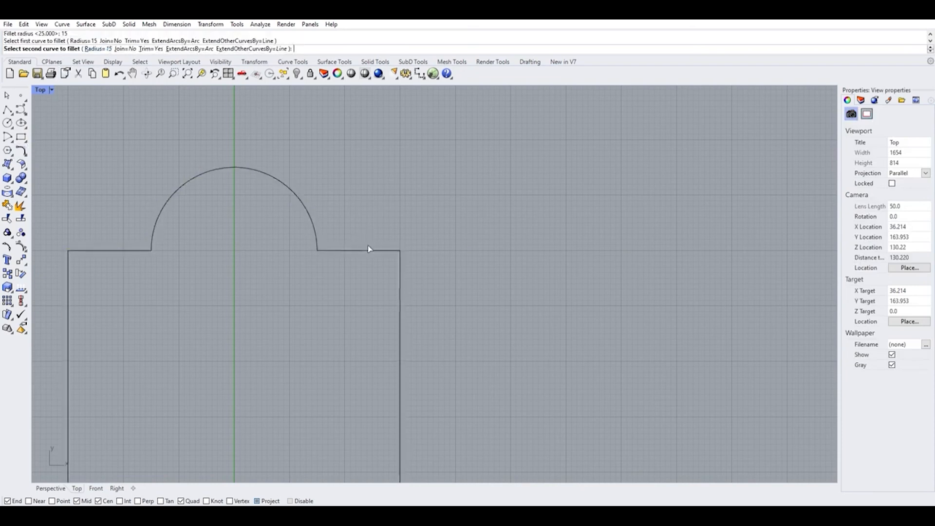
left_click(399, 266)
scroll(393, 209, "down", 1)
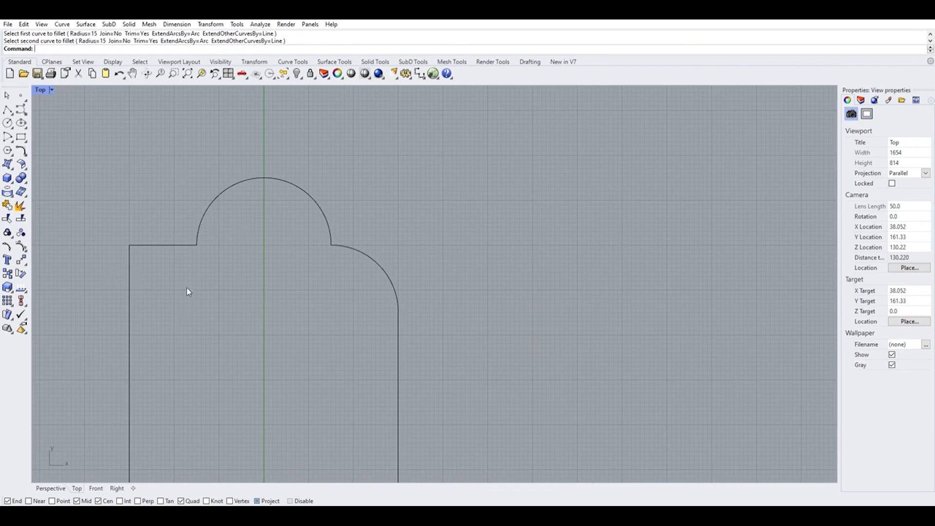
- Fillet the outline's upper-left corner with the same radius of 15
key("Return")
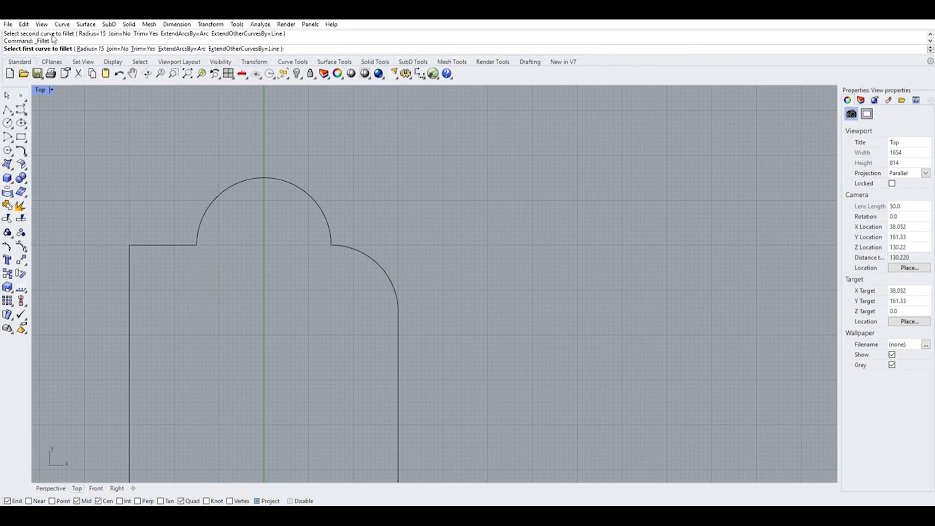
key("Escape")
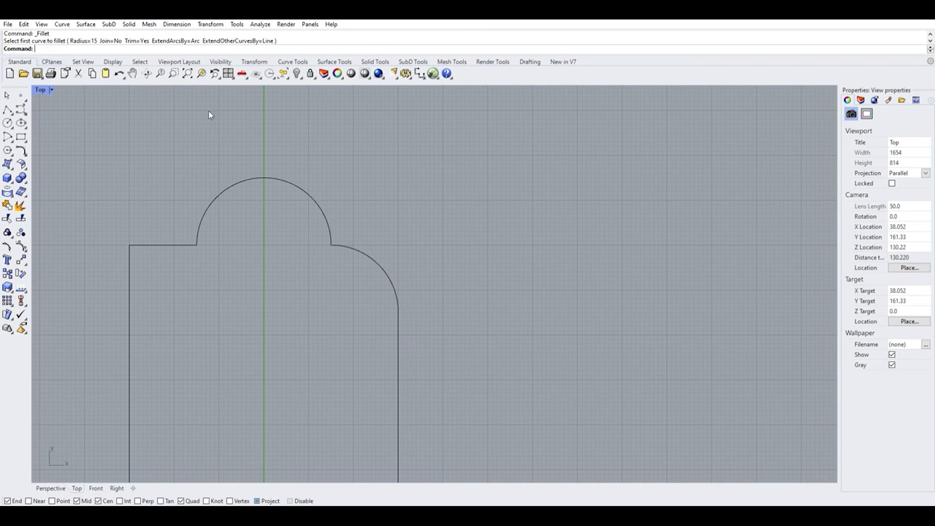
right_click(136, 124)
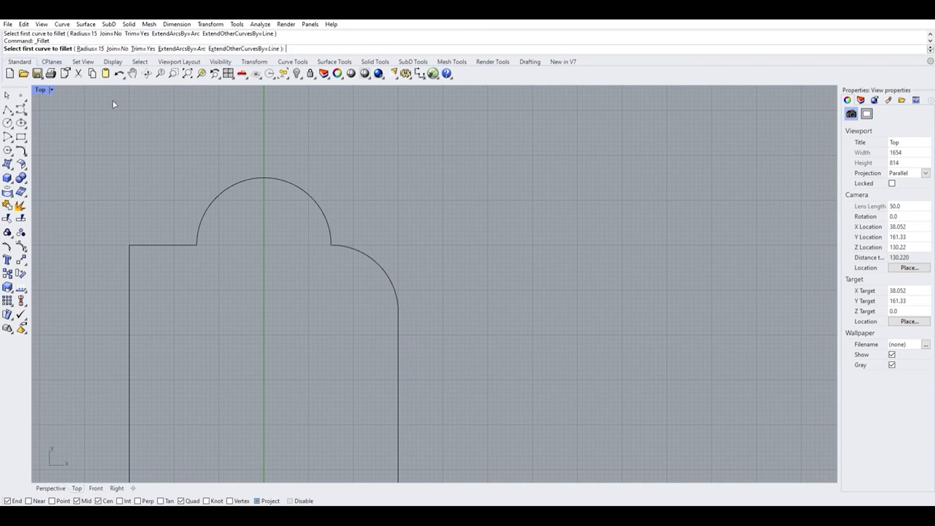
left_click(163, 244)
left_click(129, 265)
scroll(130, 179, "down", 10)
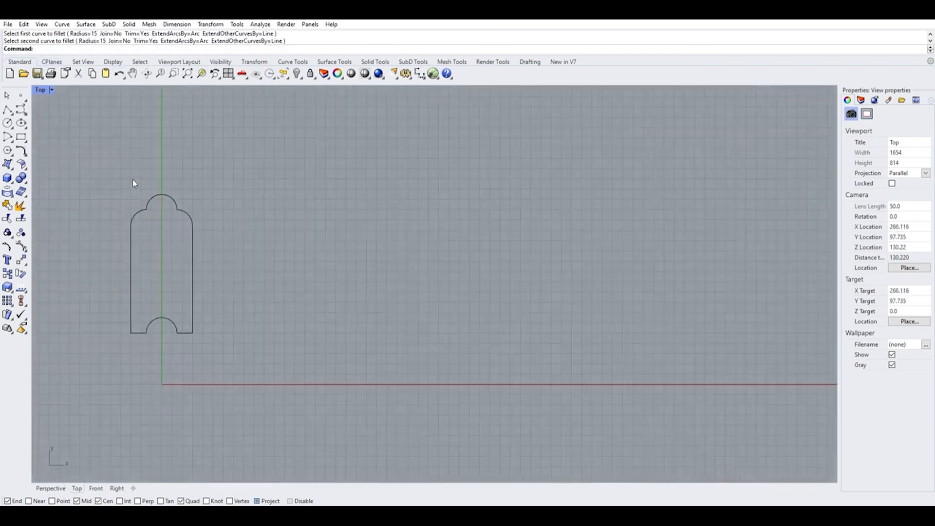
- Fillet the outline's lower-right corner with radius 15 between the short lower edge and the right edge
right_click(153, 258)
scroll(176, 296, "up", 8)
left_click(192, 317)
left_click(205, 302)
- Try to fillet the outline's lower-left corner with radius 15 and inspect the corner
right_click(241, 291)
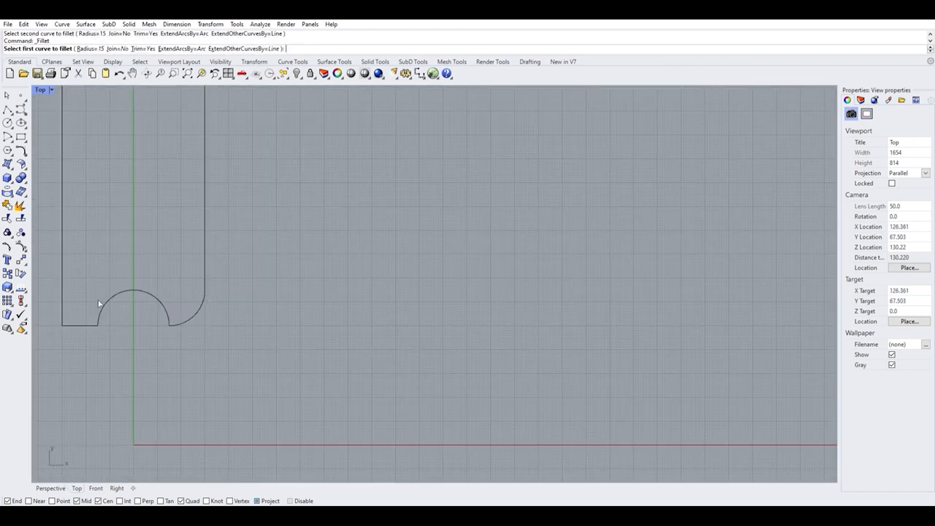
left_click(76, 316)
left_click(62, 289)
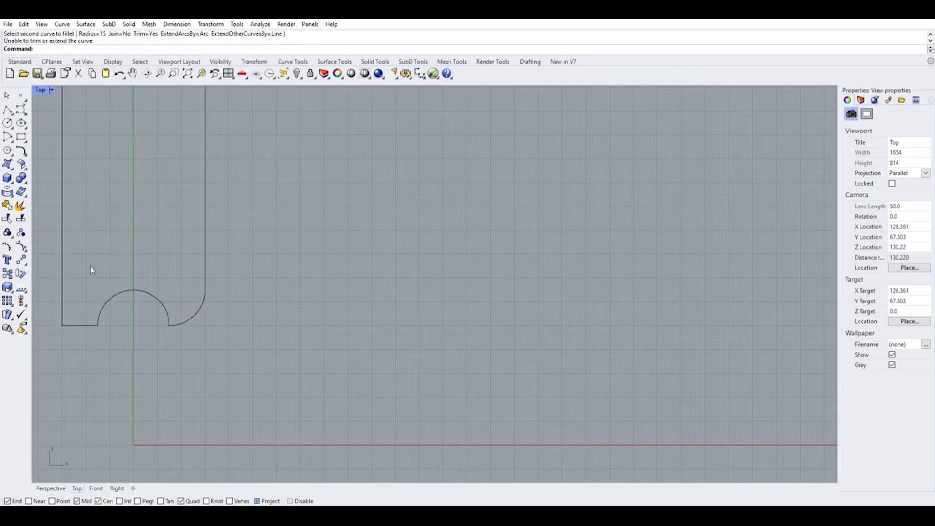
right_click(90, 266)
left_click(81, 321)
left_click(62, 289)
scroll(175, 315, "down", 2)
scroll(103, 292, "down", 1)
scroll(106, 310, "up", 8)
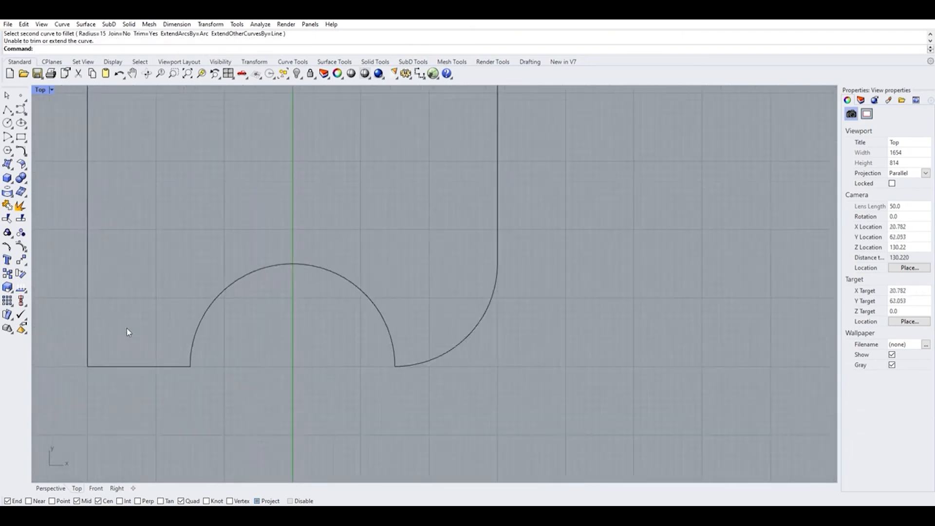
scroll(163, 360, "up", 3)
scroll(160, 343, "down", 4)
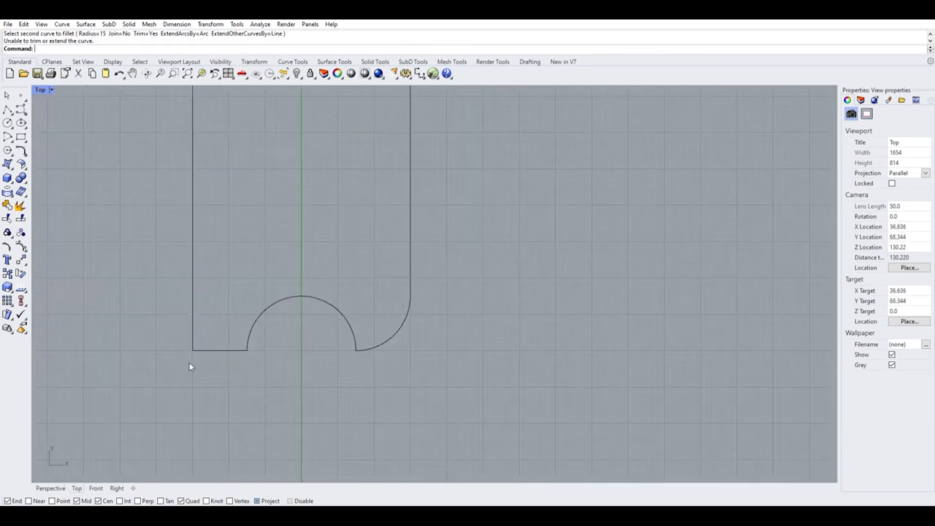
- Set the fillet radius to 10, fillet the lower-left corner and examine the short straight edge beside the lower arc
right_click(222, 378)
left_click(90, 48)
type("10")
key("Return")
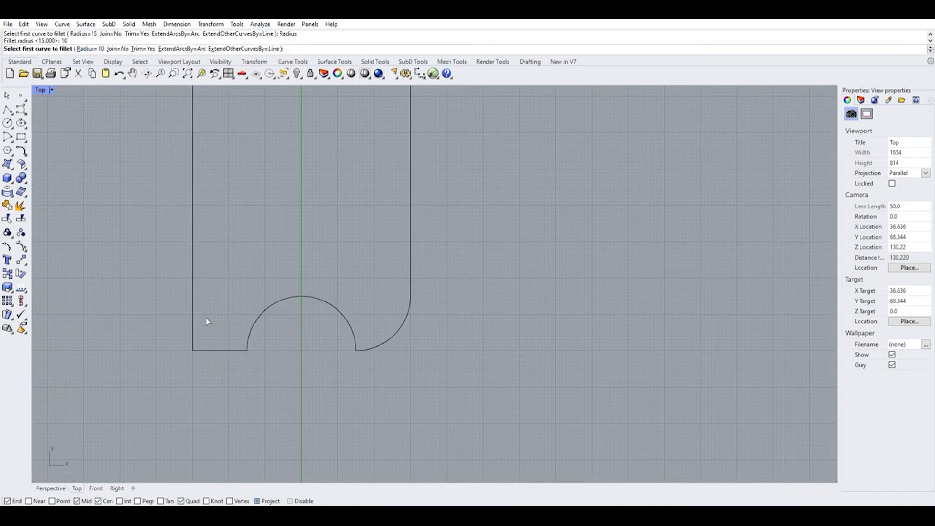
left_click(213, 343)
left_click(193, 308)
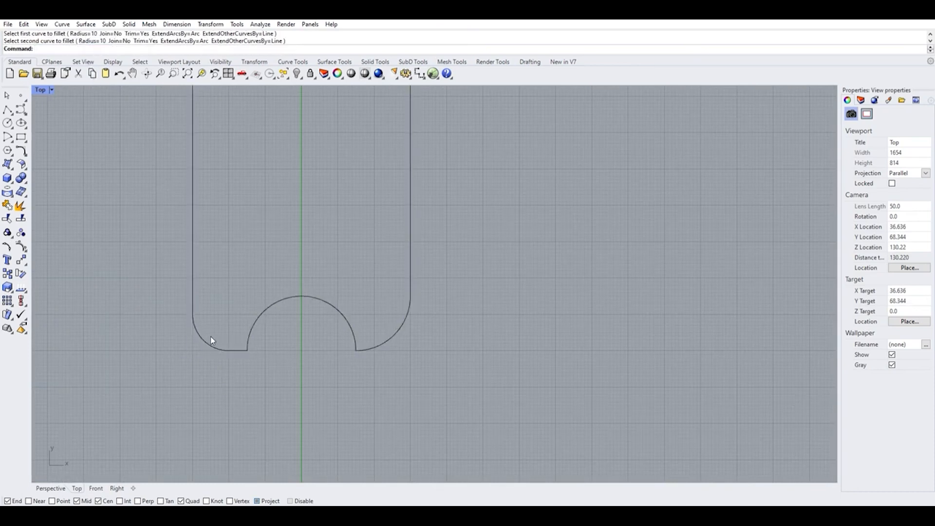
scroll(359, 344, "up", 10)
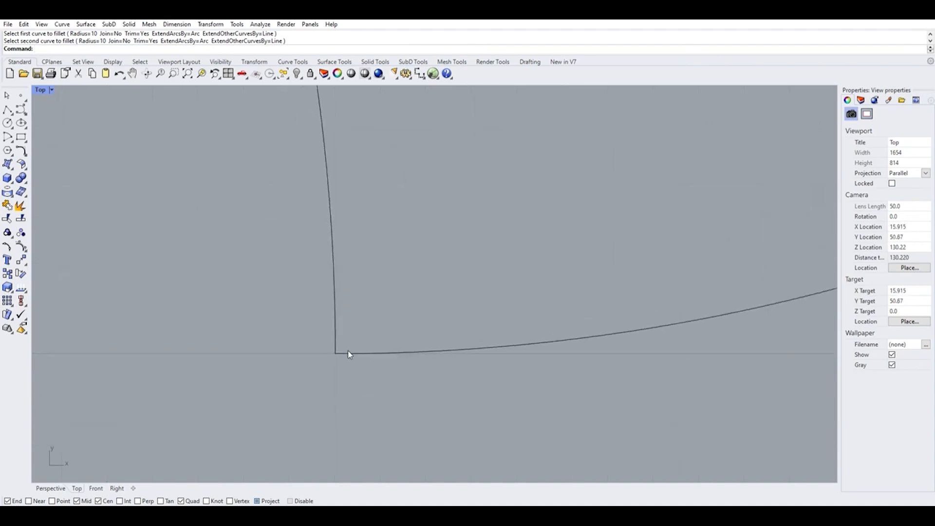
scroll(312, 322, "down", 6)
scroll(254, 321, "up", 3)
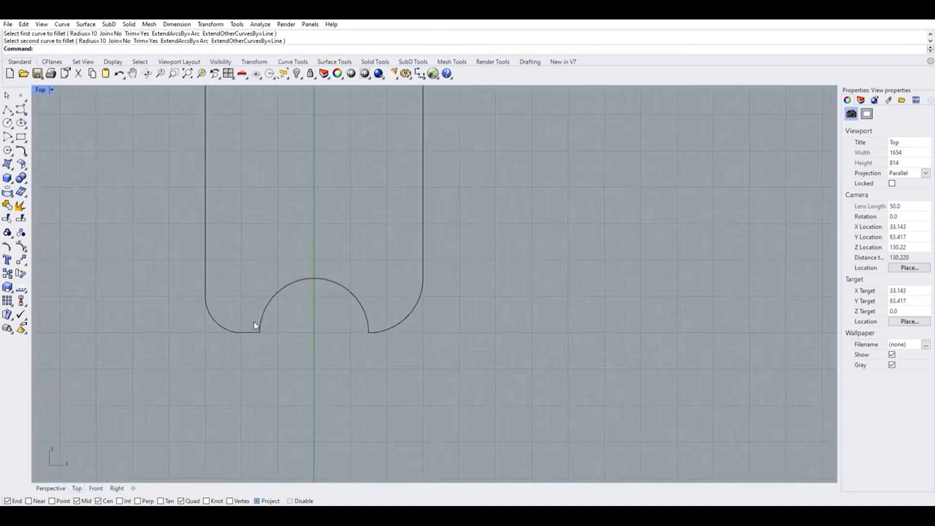
scroll(252, 321, "down", 8)
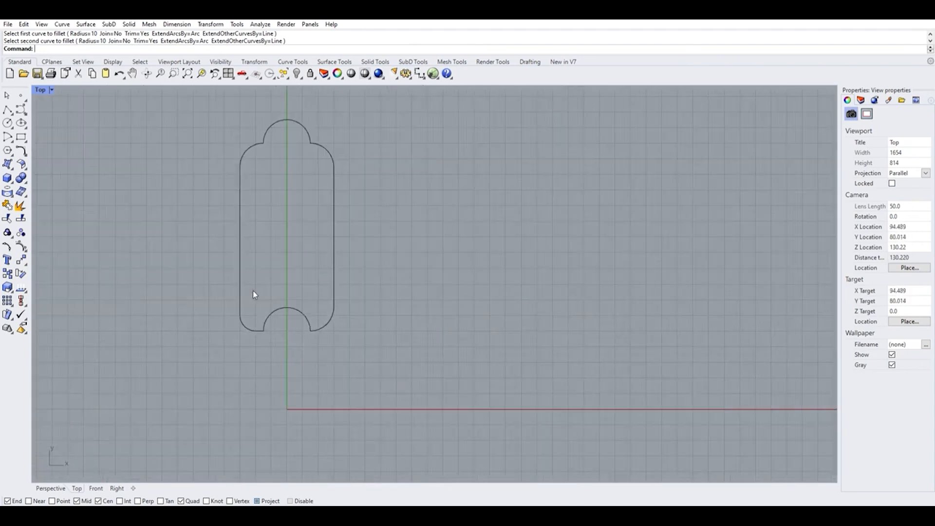
- Undo the four corner fillets and the join of the outline, and deselect the separate curves
key("ctrl+z")
key("ctrl+z")
key("ctrl+z")
key("ctrl+z")
key("ctrl+z")
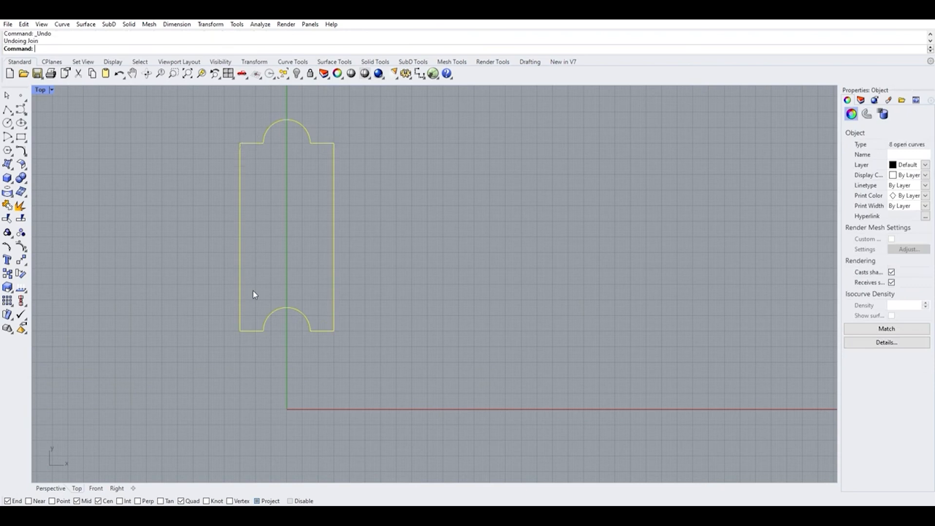
left_click(144, 203)
- Fillet the upper-right and upper-left corners of the unjoined outline with a radius of 10
right_click(144, 192)
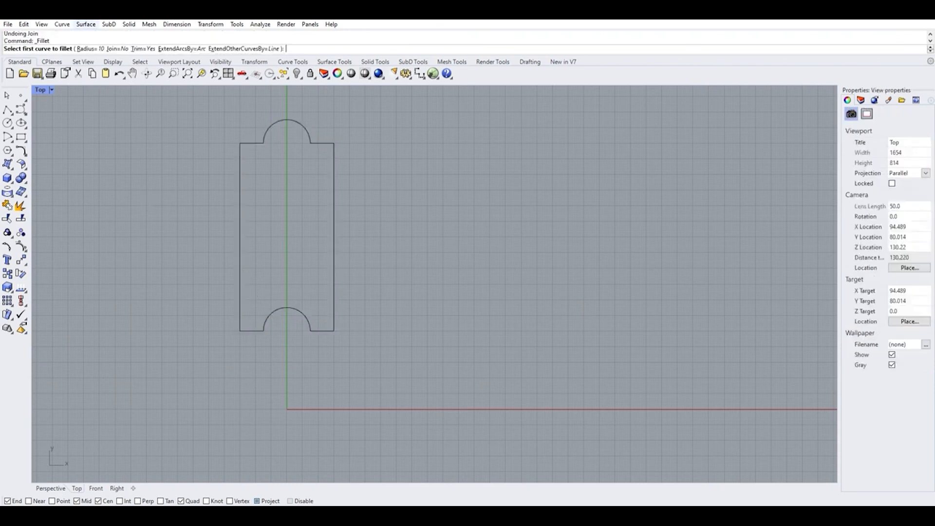
left_click(326, 143)
left_click(335, 153)
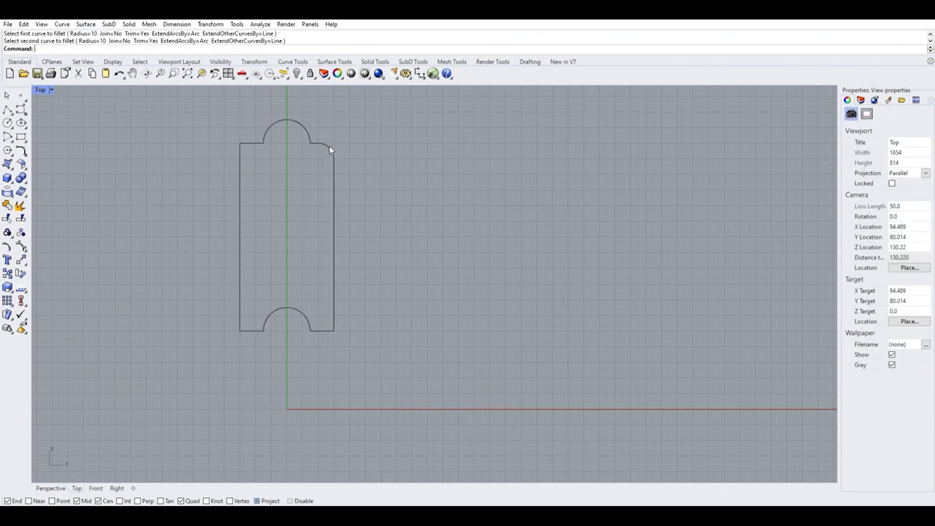
right_click(296, 159)
left_click(253, 143)
left_click(239, 149)
- Fillet the lower-right and lower-left corners of the unjoined outline with a radius of 10
right_click(291, 198)
left_click(334, 303)
left_click(322, 325)
right_click(305, 261)
left_click(248, 330)
left_click(239, 310)
scroll(273, 229, "down", 3)
scroll(265, 171, "up", 7)
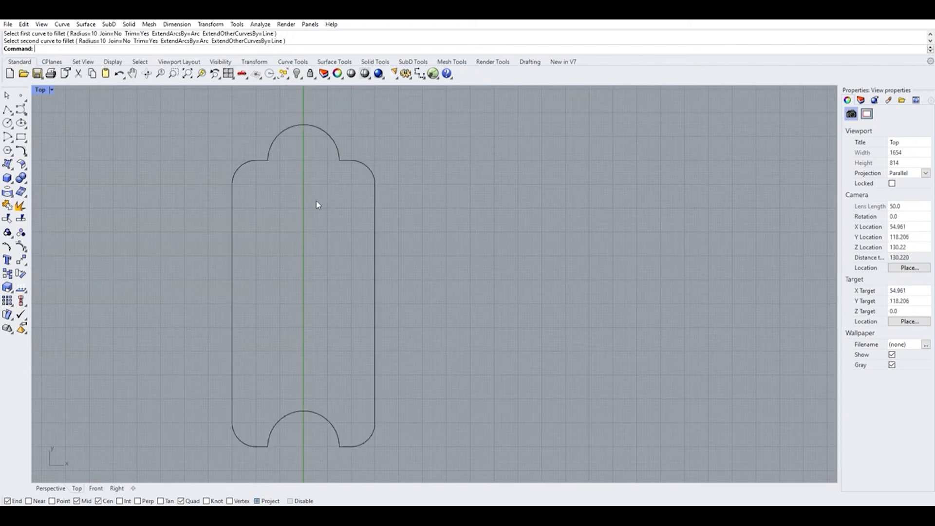